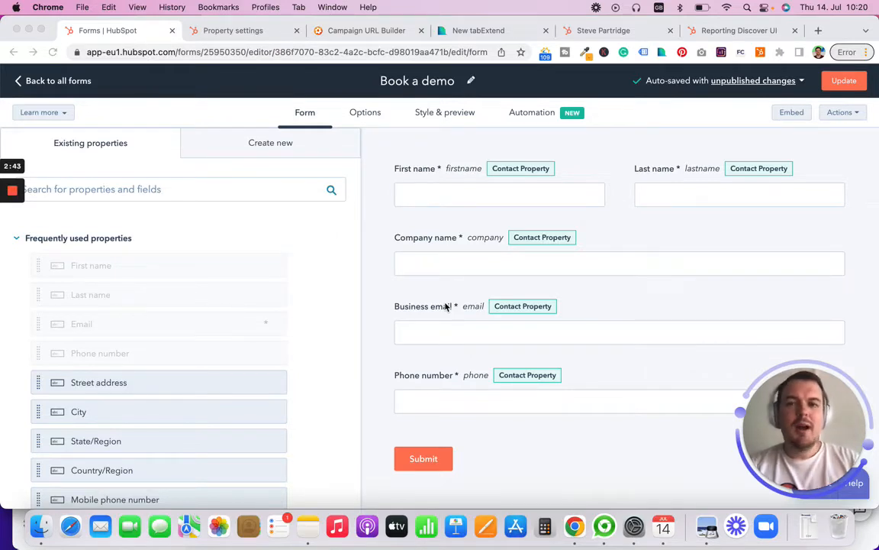
# Review the website URL, campaign source, medium, name, content and generated link in the Campaign URL Builder.
pyautogui.click(361, 38)
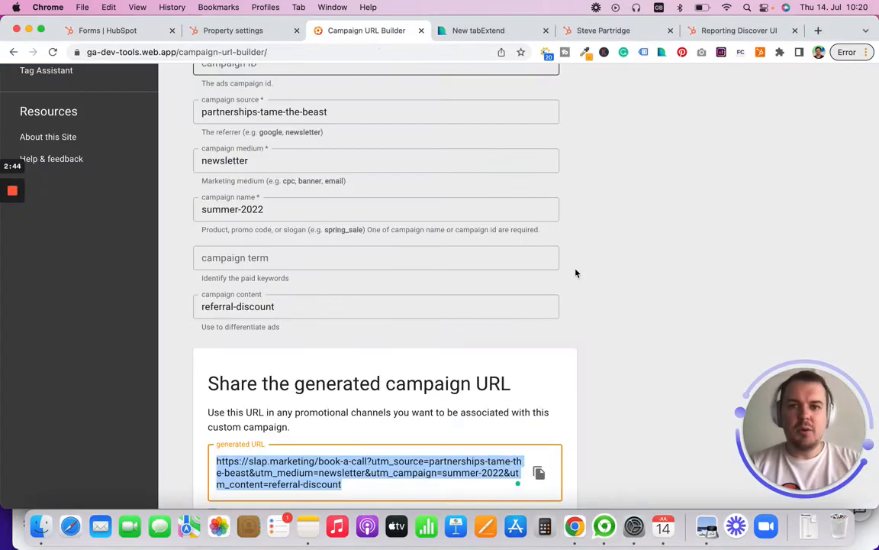
pyautogui.scroll(5, 661, 291)
pyautogui.scroll(-3, 661, 291)
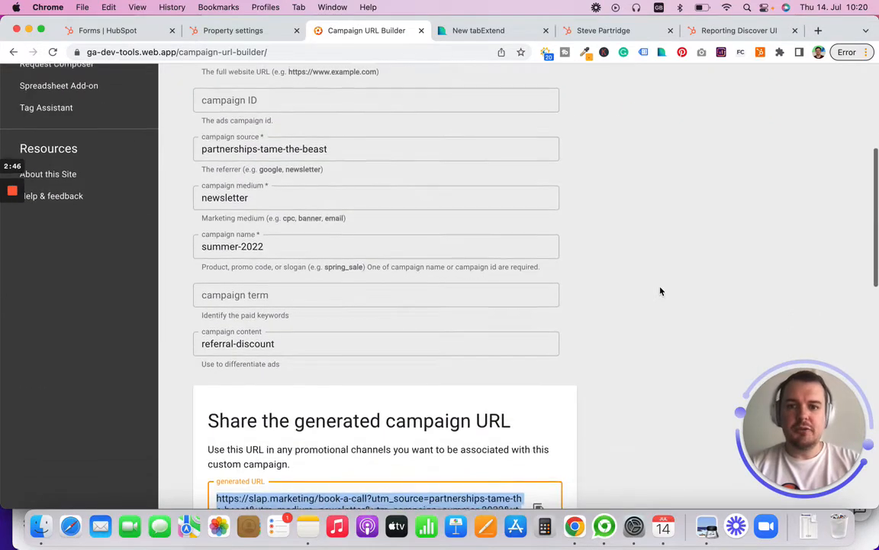
pyautogui.scroll(4, 661, 290)
pyautogui.scroll(-2, 661, 291)
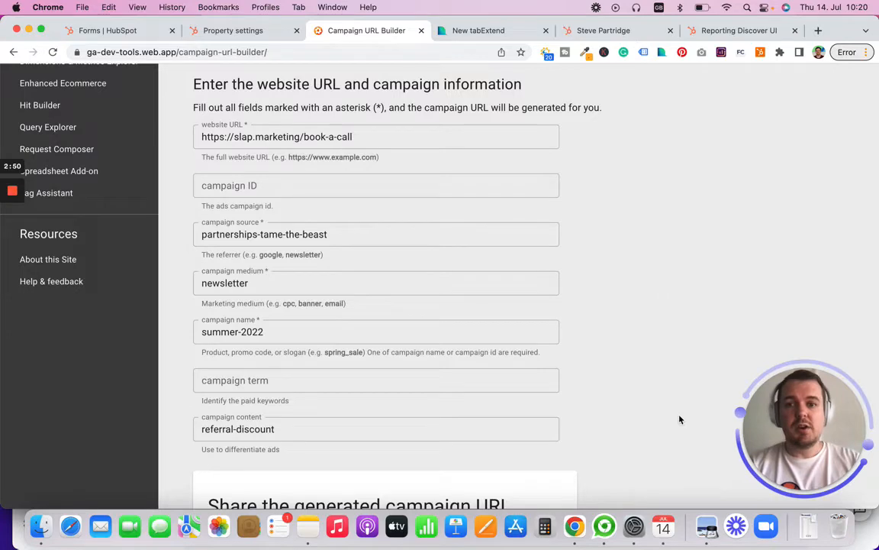
pyautogui.scroll(-4, 680, 419)
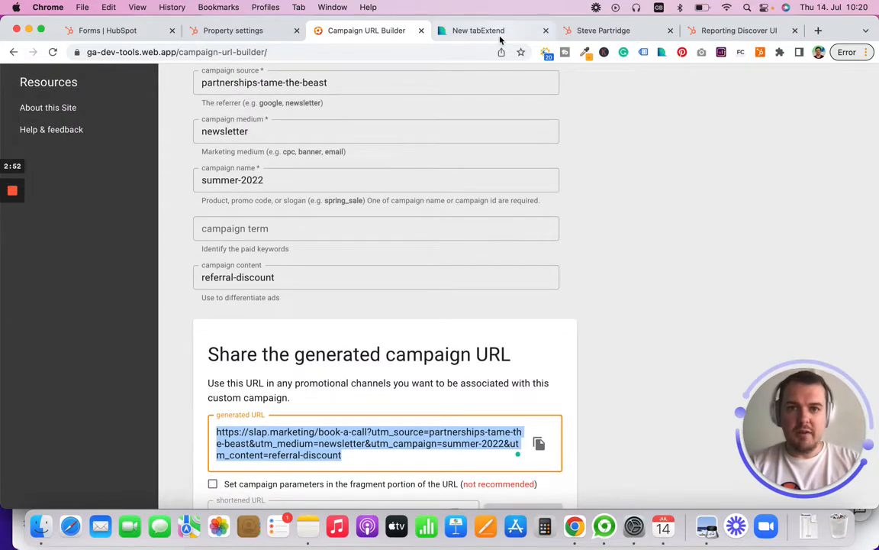
# Examine the UTM parameters of the campaign URL entered in the blank new tab's address.
pyautogui.click(489, 31)
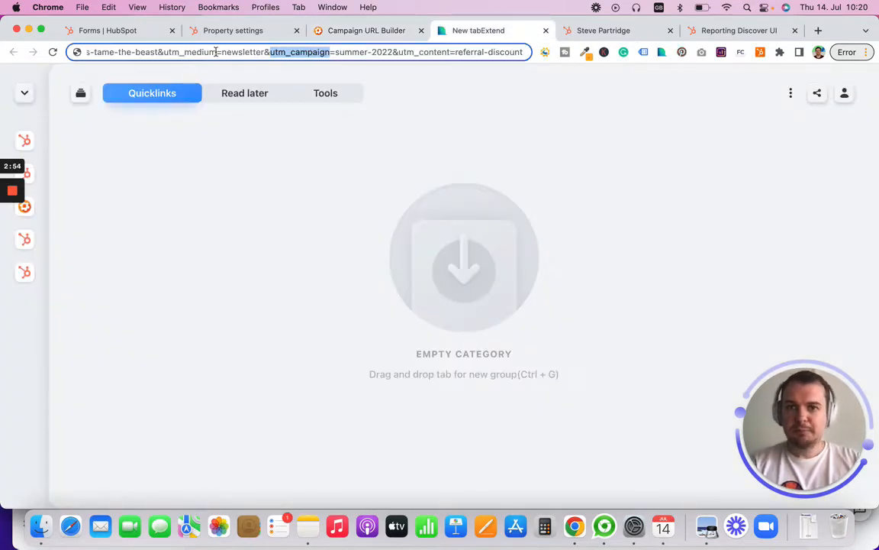
pyautogui.doubleClick(191, 52)
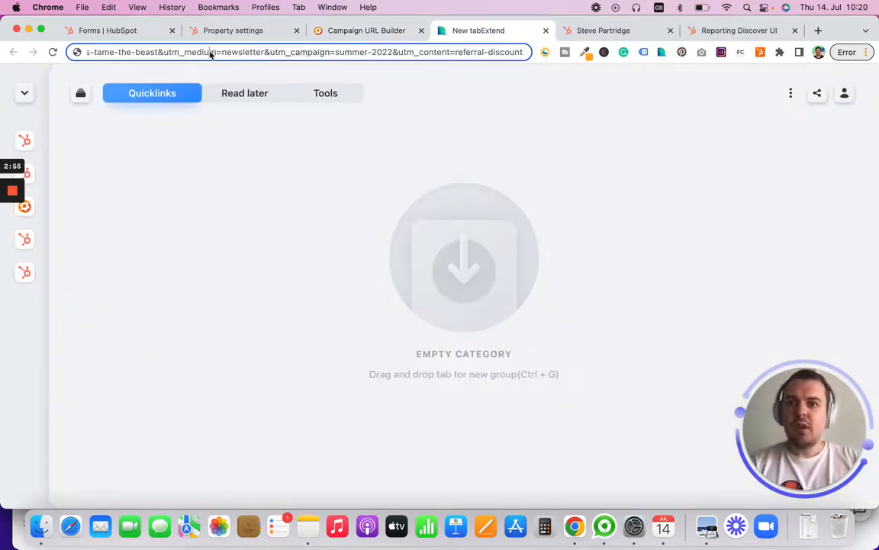
pyautogui.tripleClick(277, 52)
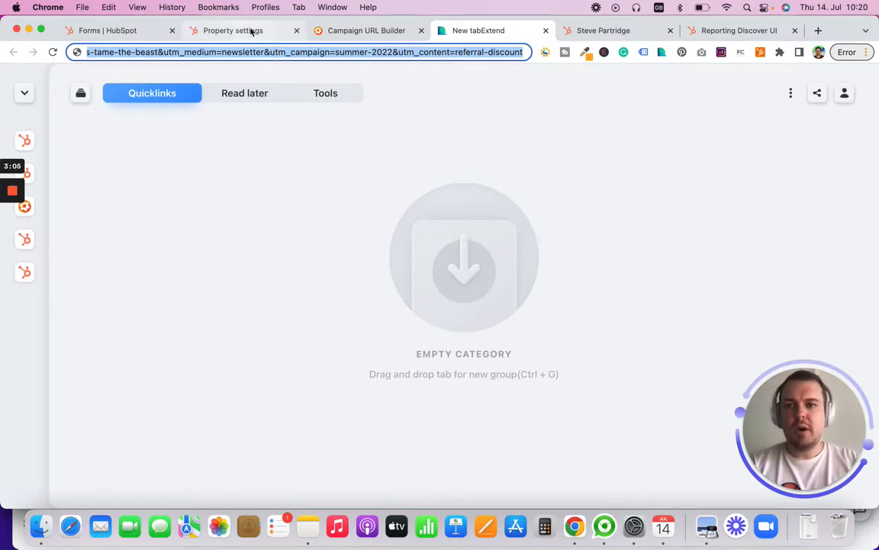
# Review the contact properties matching "utm" in the HubSpot property settings.
pyautogui.click(228, 30)
pyautogui.scroll(3, 216, 212)
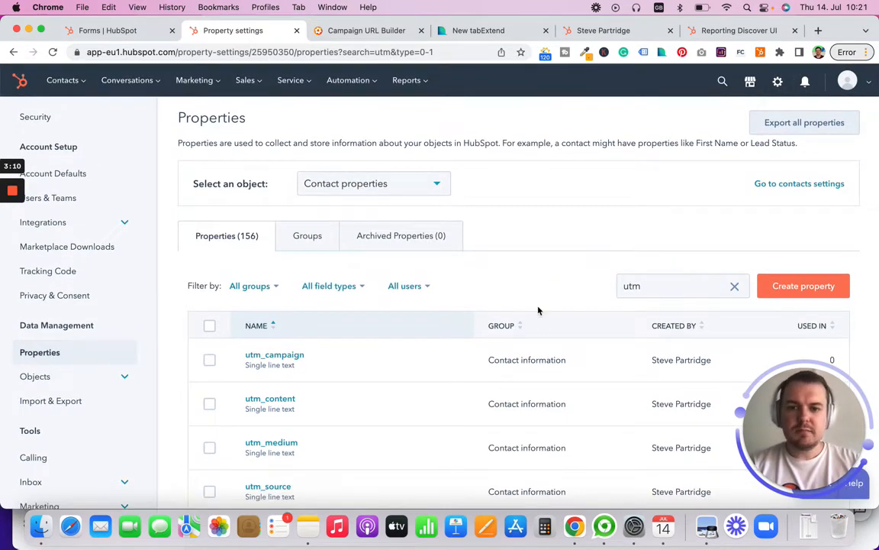
pyautogui.scroll(-1, 582, 303)
pyautogui.scroll(-2, 582, 303)
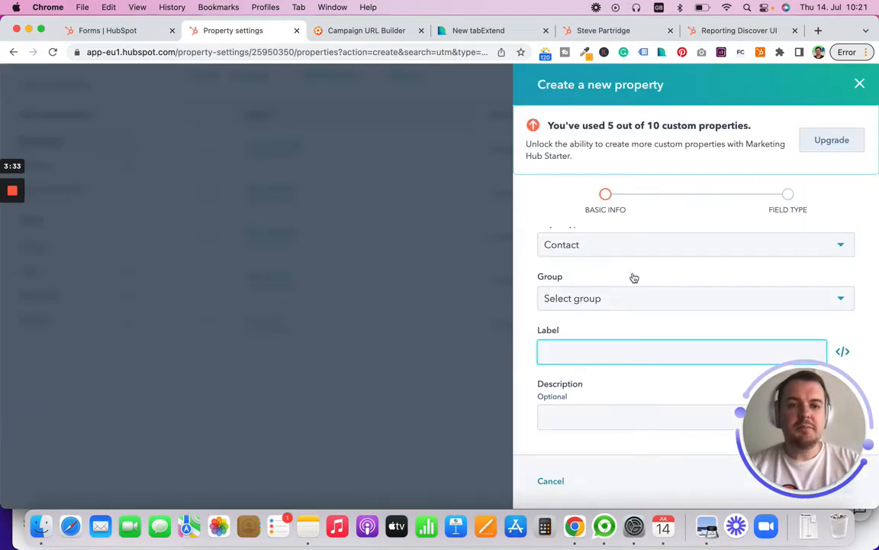
# Look through the group choices in the new contact property form and place the cursor in its label.
pyautogui.click(638, 298)
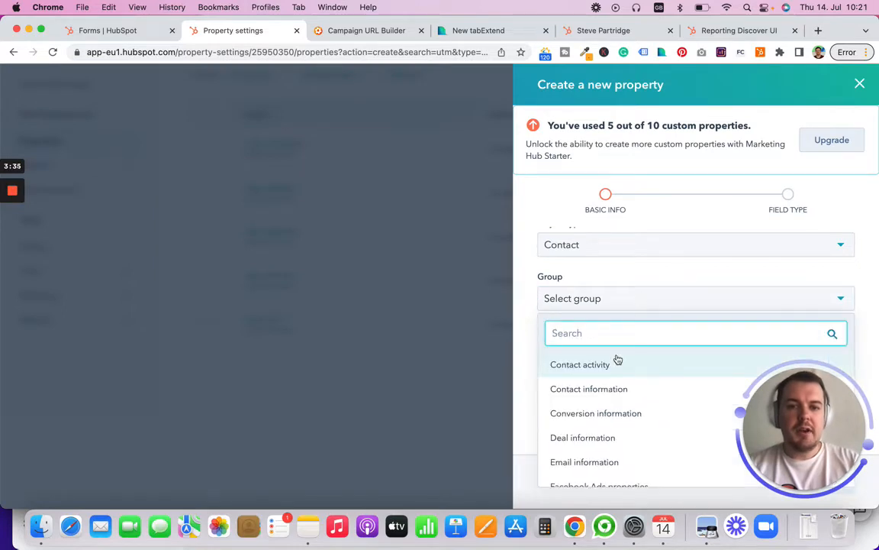
pyautogui.click(689, 278)
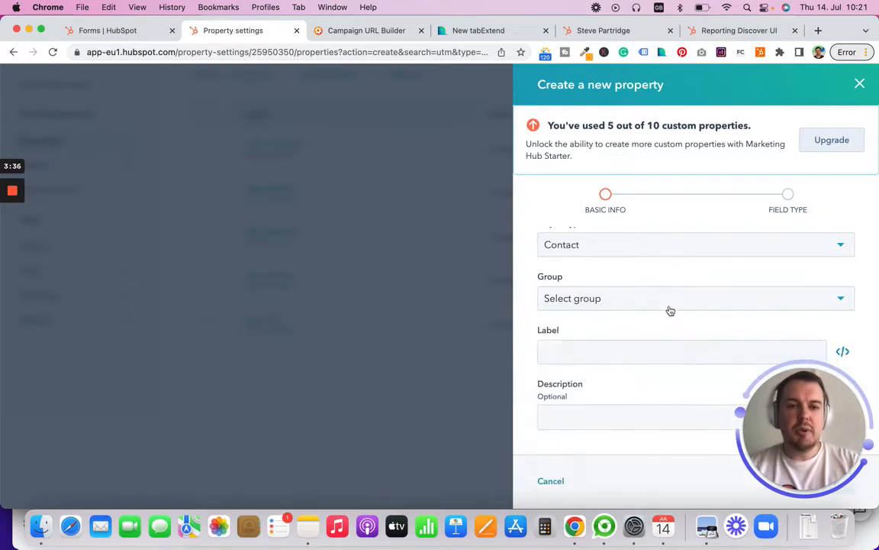
pyautogui.click(641, 355)
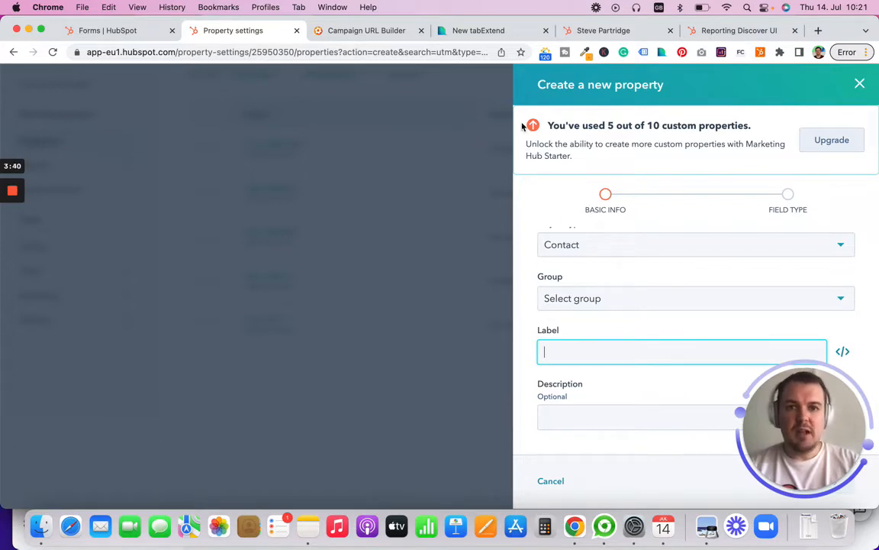
# Highlight the parameter names utm_source and utm_medium in the campaign URL, and return to the new property form.
pyautogui.click(446, 32)
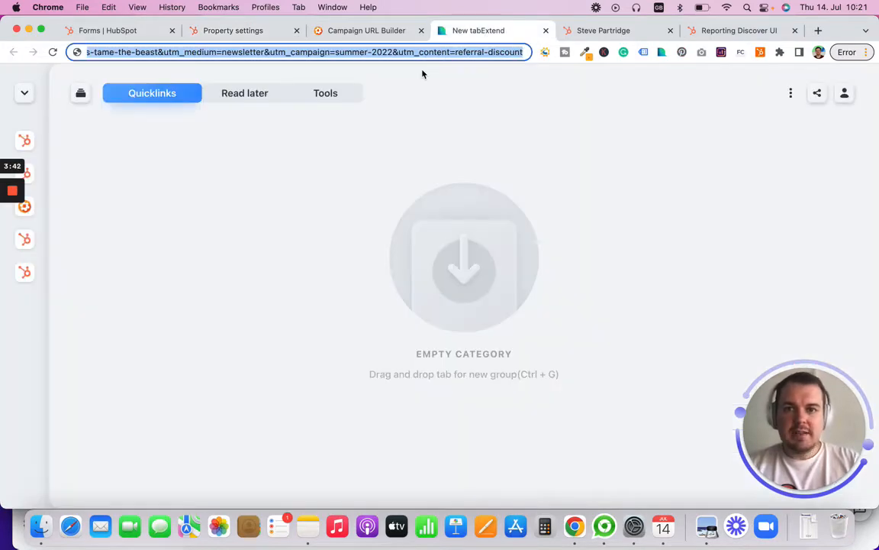
pyautogui.click(313, 52)
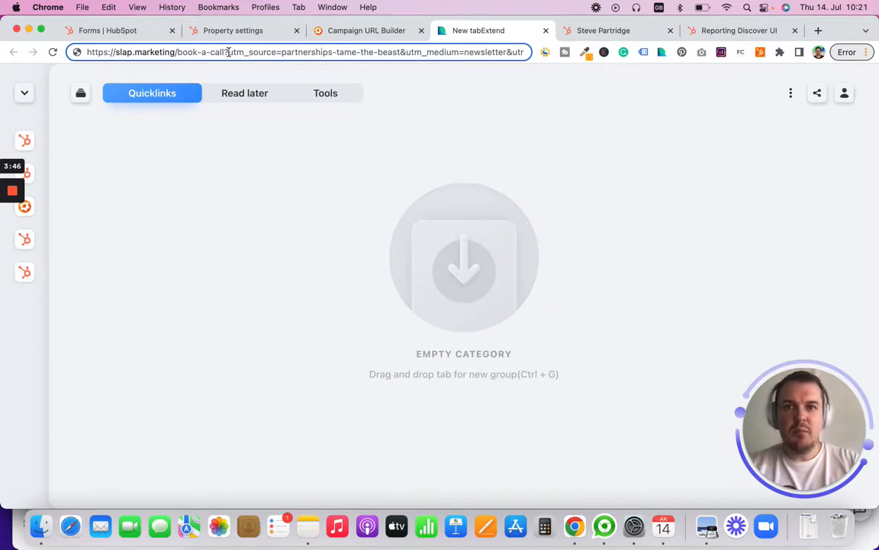
pyautogui.moveTo(228, 52); pyautogui.dragTo(278, 53)
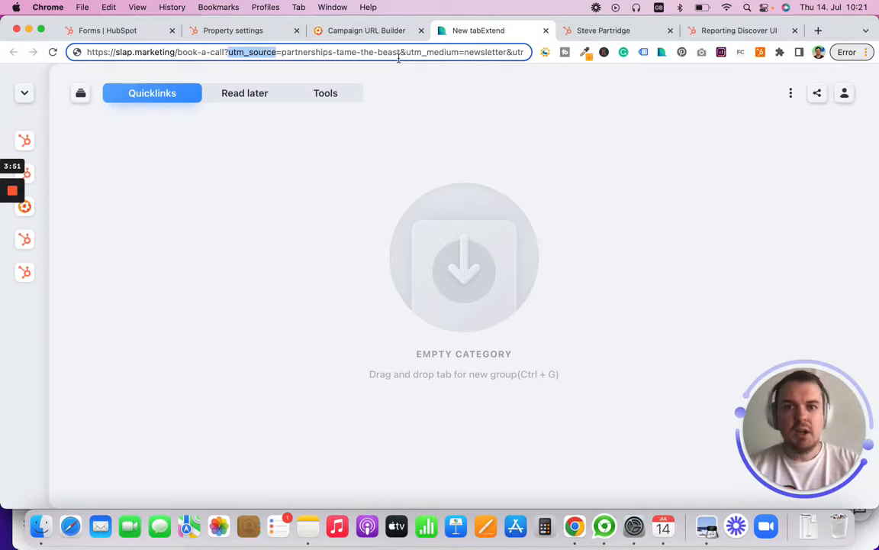
pyautogui.moveTo(404, 53); pyautogui.dragTo(457, 53)
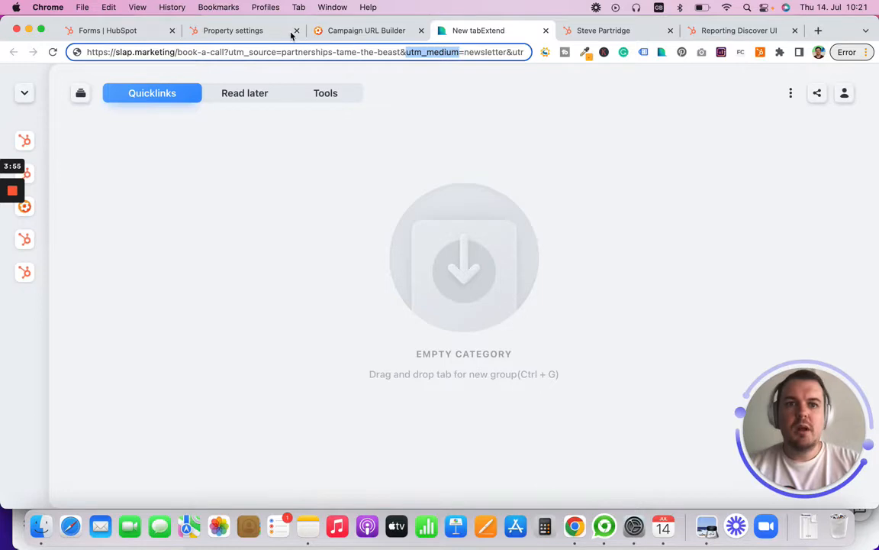
pyautogui.click(236, 30)
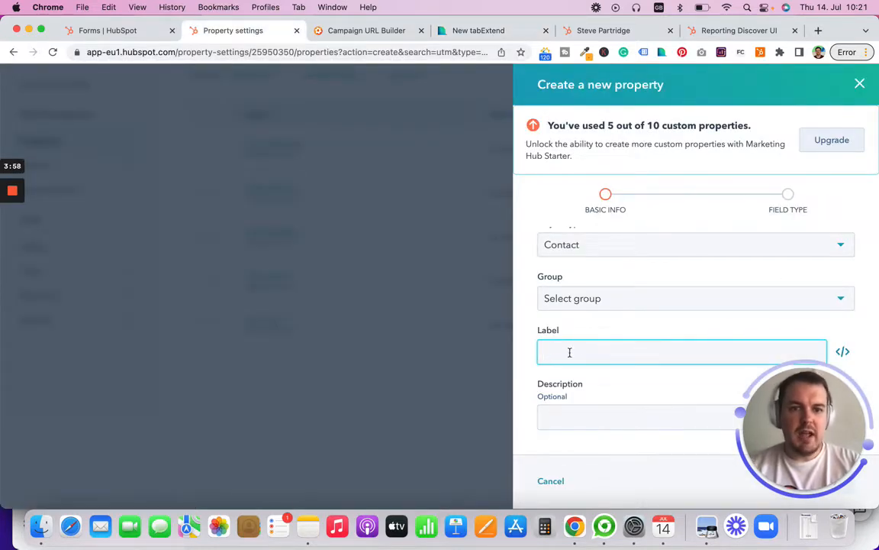
pyautogui.click(577, 275)
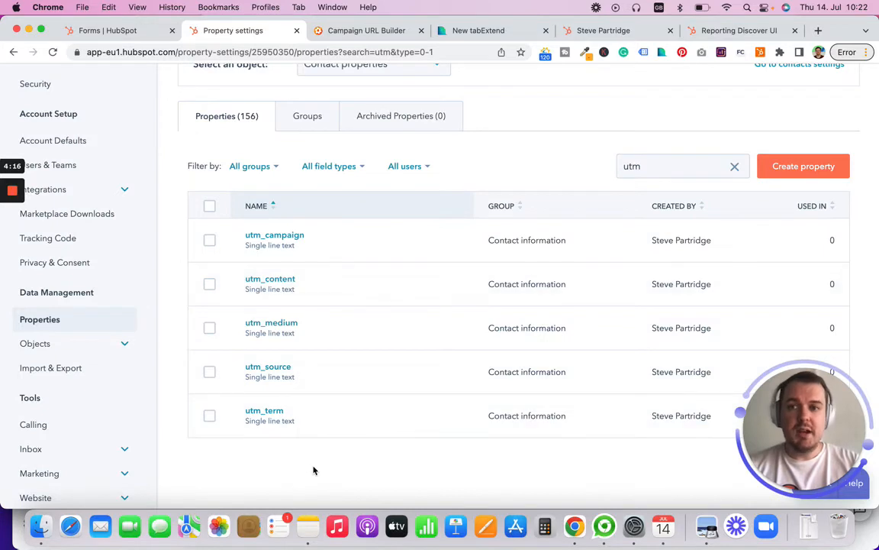
# Search the Book a demo form's properties for "utm" and add the utm_campaign field below Phone number.
pyautogui.click(108, 30)
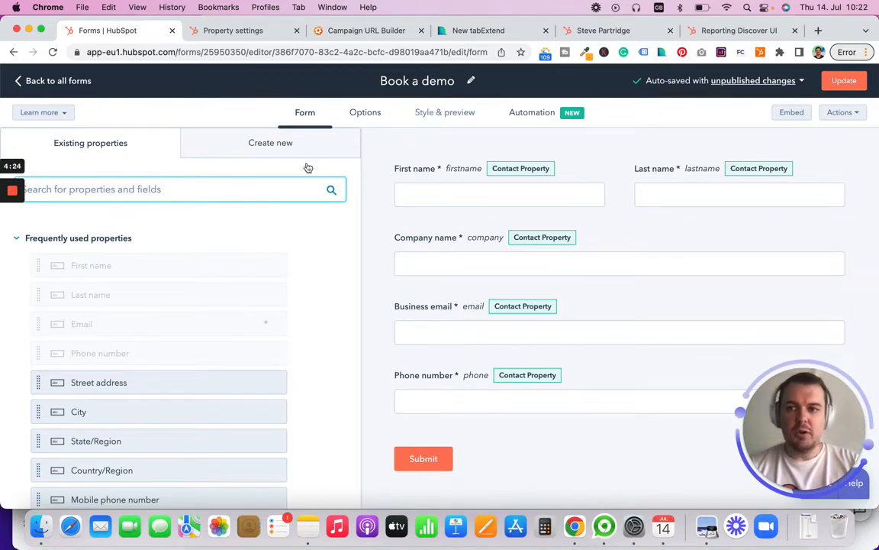
pyautogui.click(221, 191)
pyautogui.write('utm')
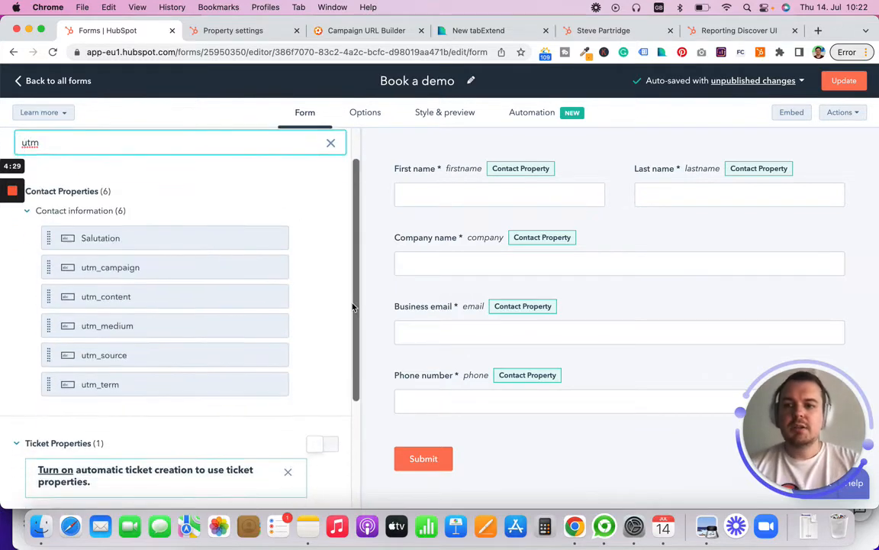
pyautogui.scroll(-2, 353, 307)
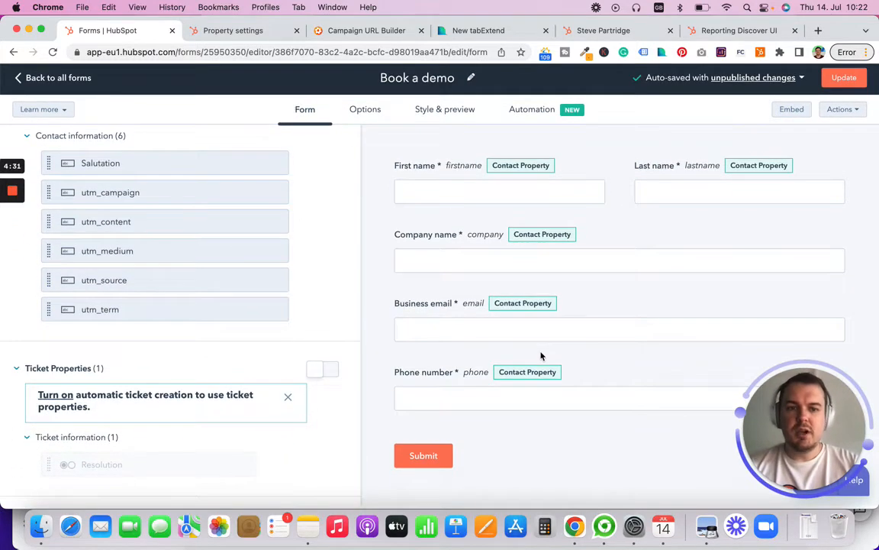
pyautogui.moveTo(154, 206); pyautogui.dragTo(500, 397)
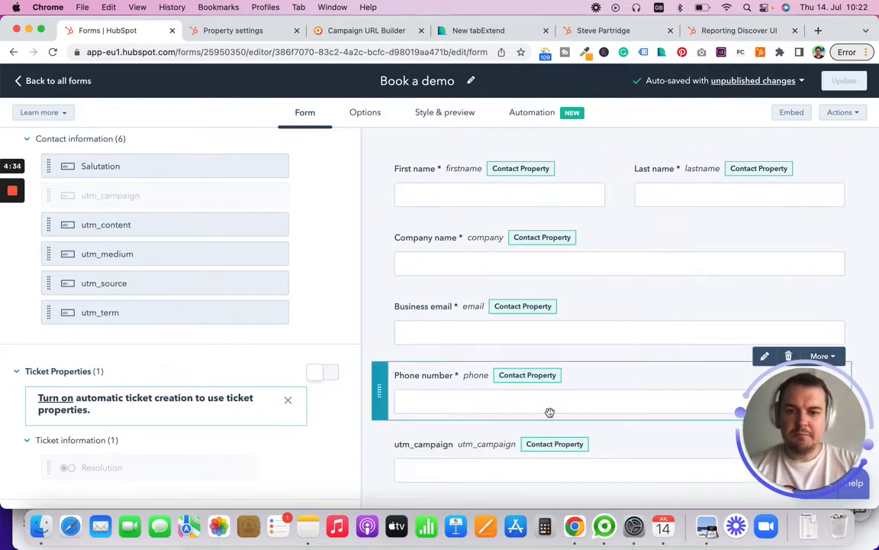
# Add the utm_content and utm_medium fields to the form below utm_campaign.
pyautogui.scroll(-2, 550, 413)
pyautogui.moveTo(158, 225); pyautogui.dragTo(467, 449)
pyautogui.scroll(-2, 448, 338)
pyautogui.moveTo(163, 255); pyautogui.dragTo(436, 452)
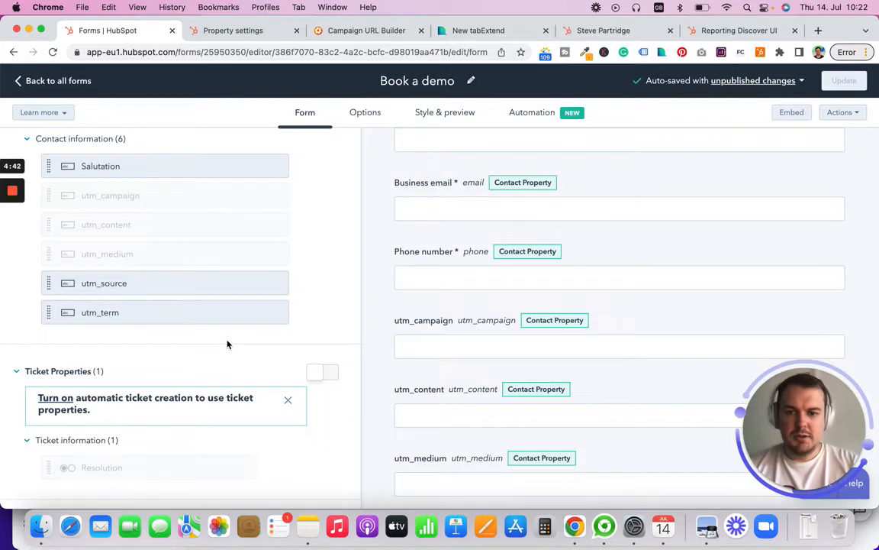
# Add the utm_source and utm_term fields to the form below utm_medium.
pyautogui.scroll(-2, 560, 408)
pyautogui.moveTo(220, 282); pyautogui.dragTo(484, 447)
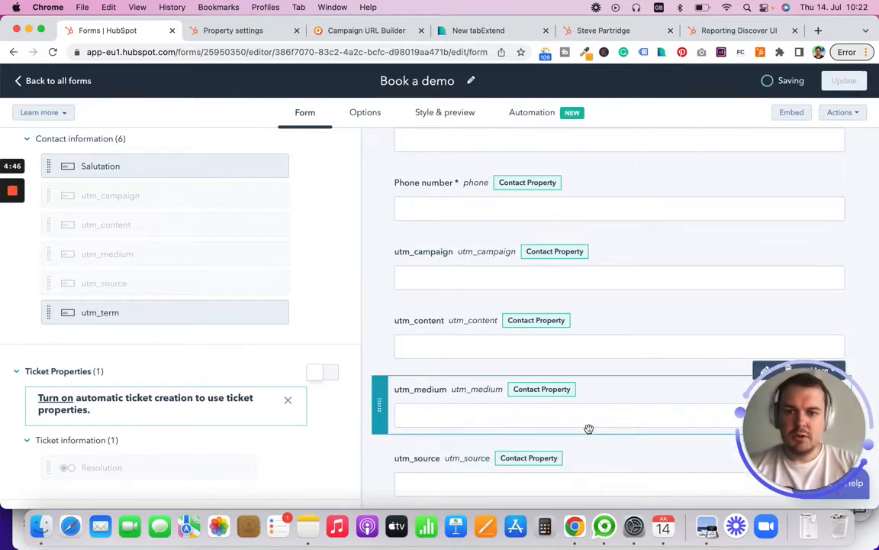
pyautogui.scroll(-2, 589, 428)
pyautogui.moveTo(257, 312); pyautogui.dragTo(467, 443)
# Make the utm_campaign and utm_content form fields hidden.
pyautogui.scroll(2, 733, 271)
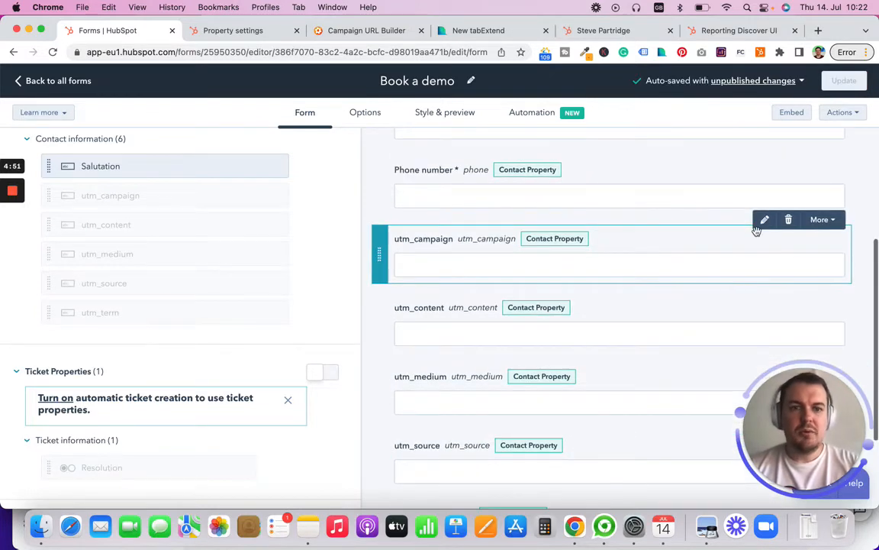
pyautogui.click(538, 271)
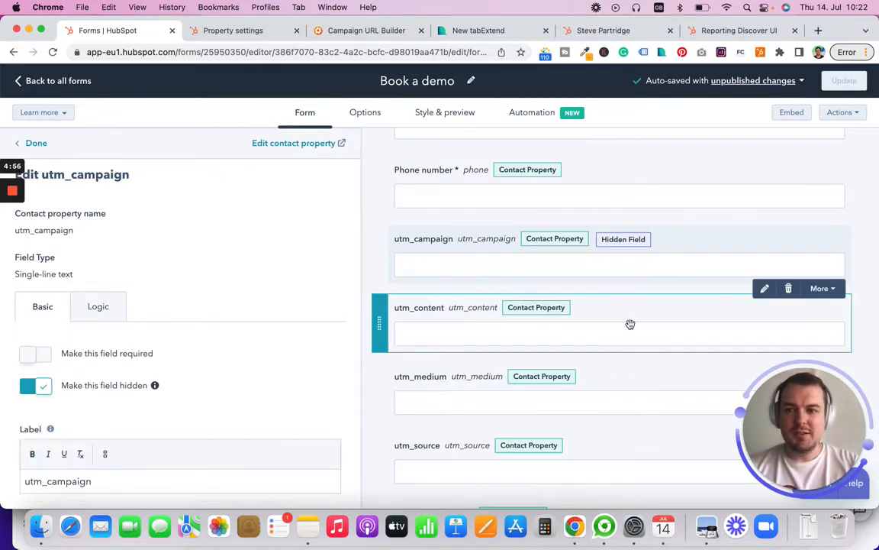
pyautogui.click(419, 322)
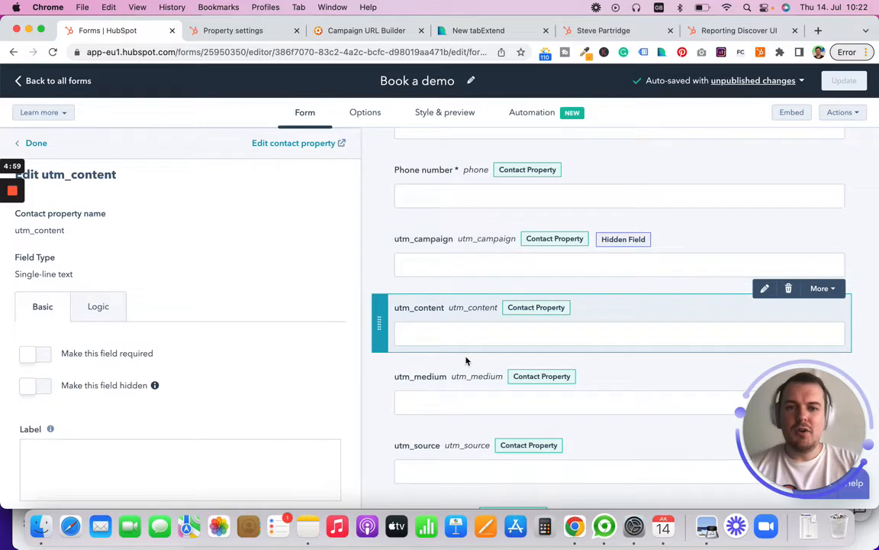
pyautogui.click(29, 391)
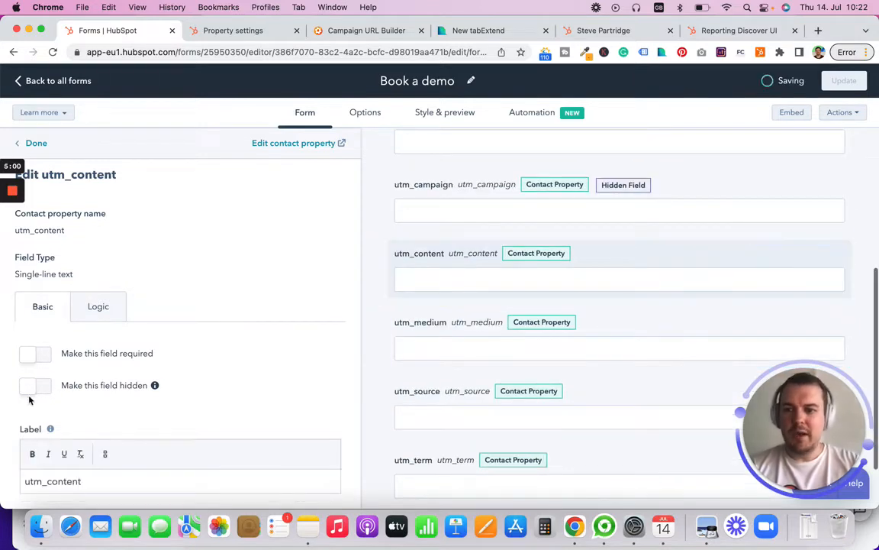
# Make the utm_source and utm_term form fields hidden.
pyautogui.scroll(-1, 535, 351)
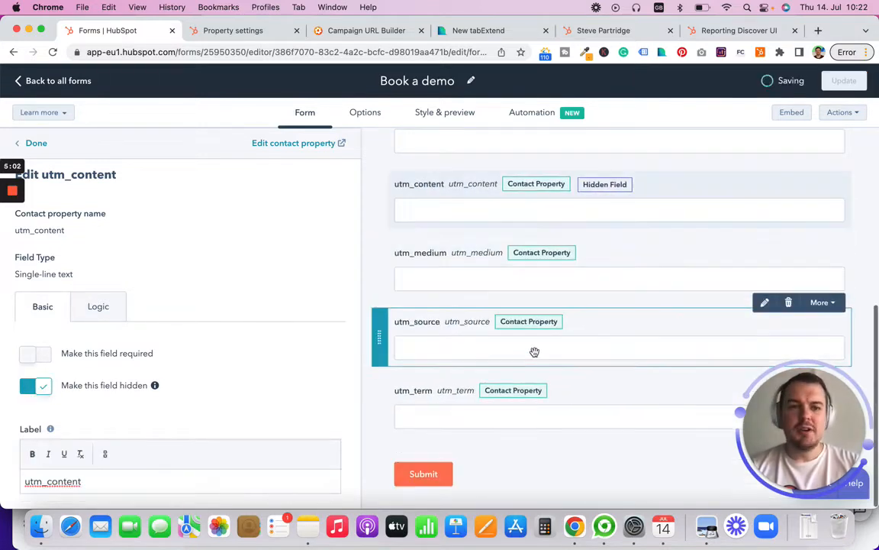
pyautogui.click(481, 351)
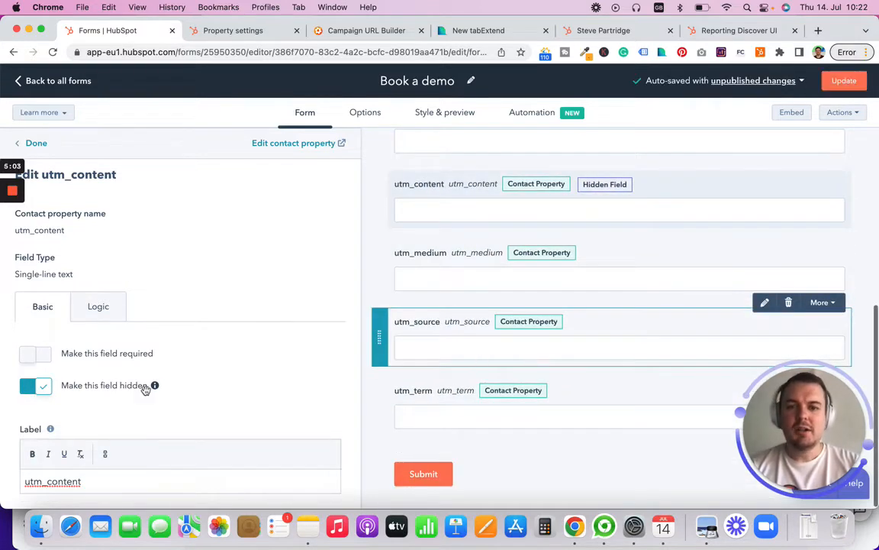
pyautogui.click(29, 388)
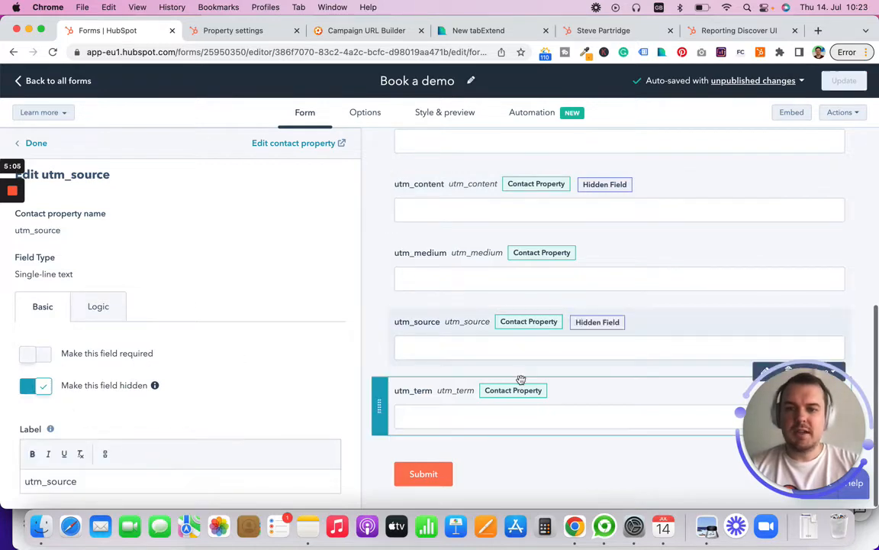
pyautogui.click(608, 395)
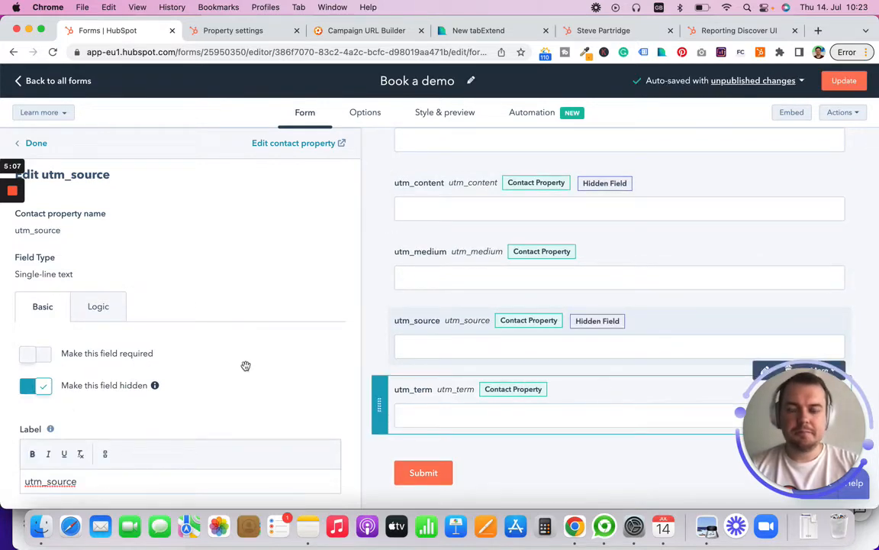
pyautogui.click(35, 386)
# Check the form's visible and hidden fields, and return to the tab holding the campaign URL.
pyautogui.scroll(5, 529, 394)
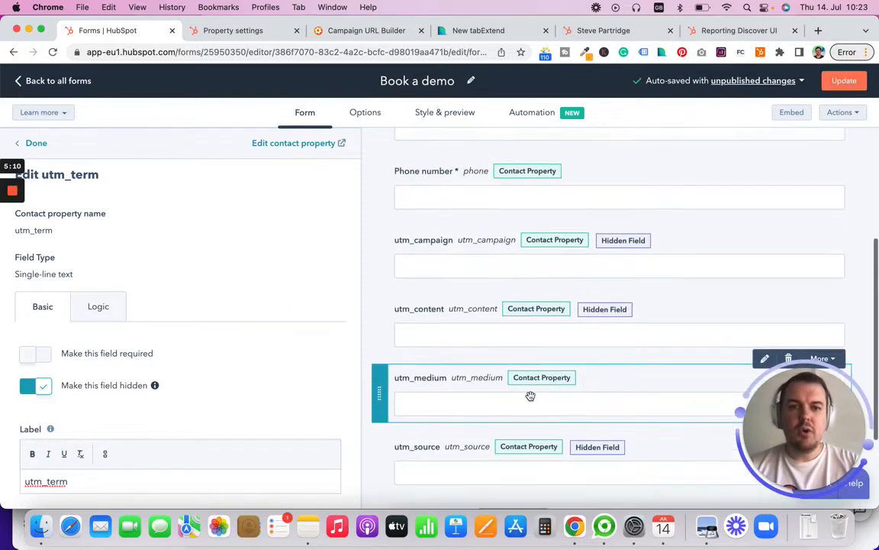
pyautogui.scroll(3, 530, 395)
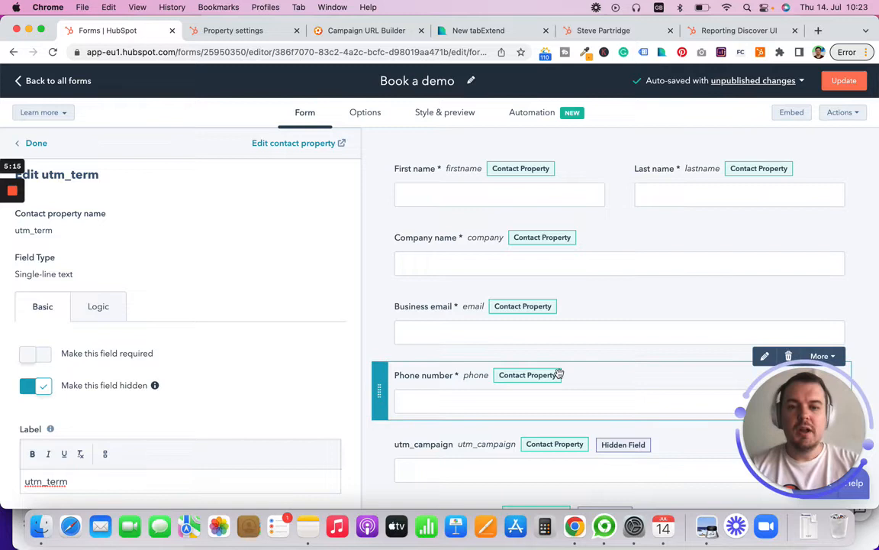
pyautogui.scroll(-1, 575, 355)
pyautogui.scroll(1, 575, 355)
pyautogui.click(451, 31)
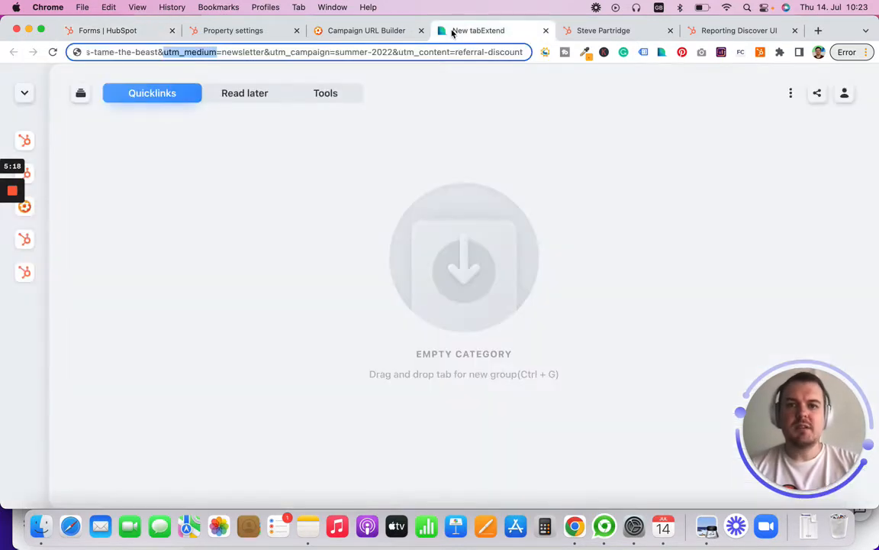
# Compare the UTM parameters in the campaign URL with the UTM fields on the Book a demo form.
pyautogui.click(325, 51)
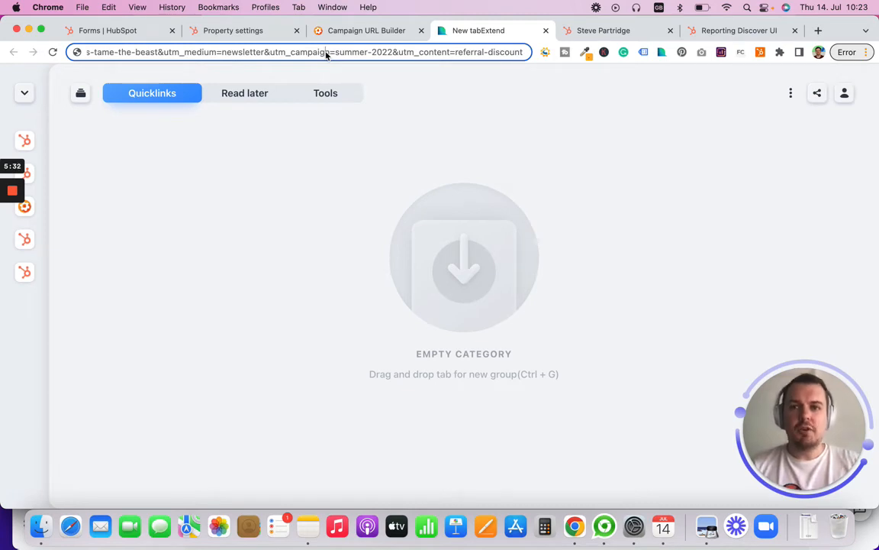
pyautogui.click(87, 31)
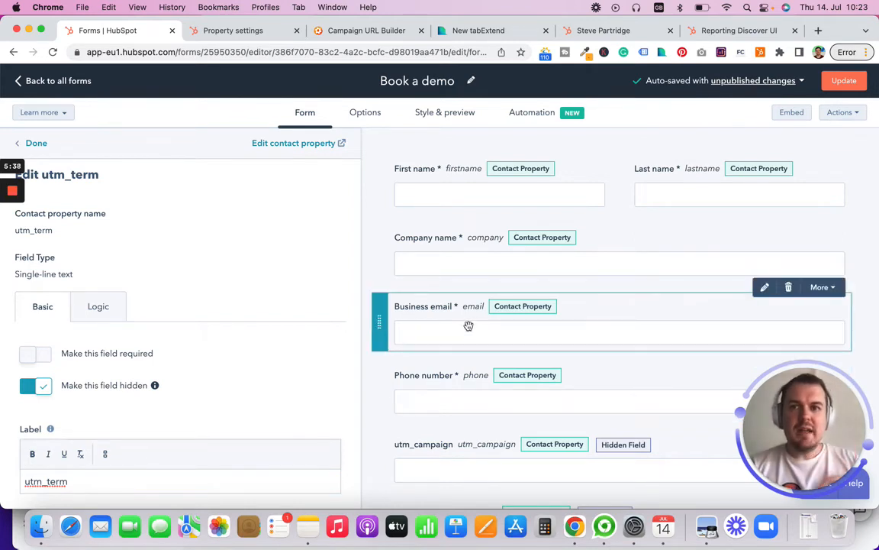
pyautogui.scroll(-4, 469, 326)
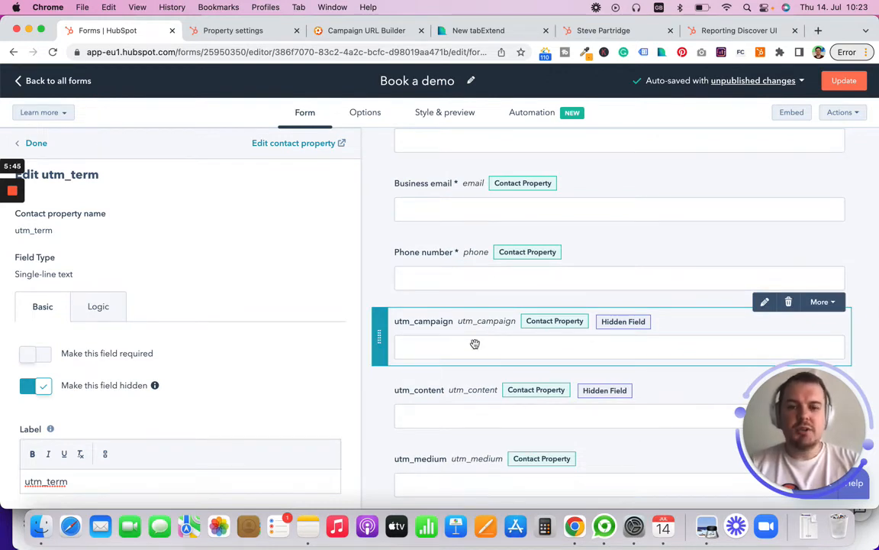
pyautogui.scroll(-1, 475, 343)
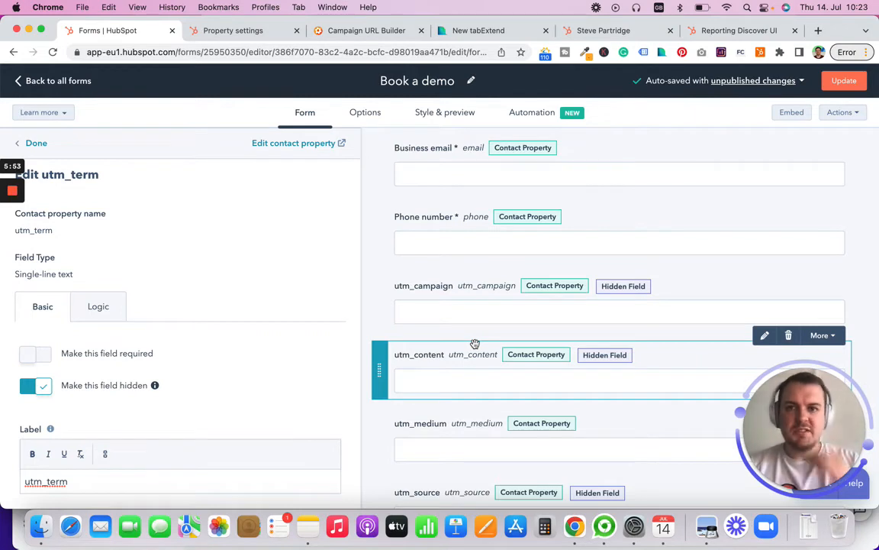
pyautogui.scroll(-2, 444, 397)
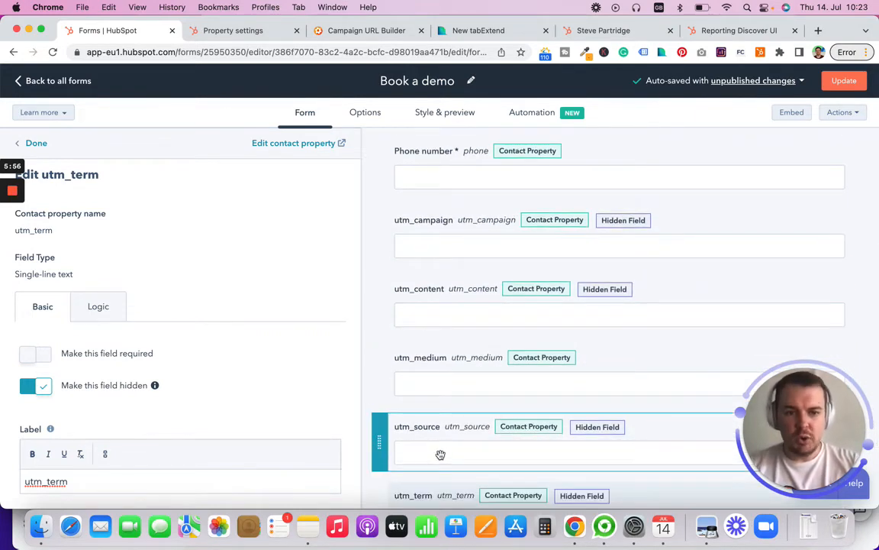
pyautogui.scroll(-2, 464, 464)
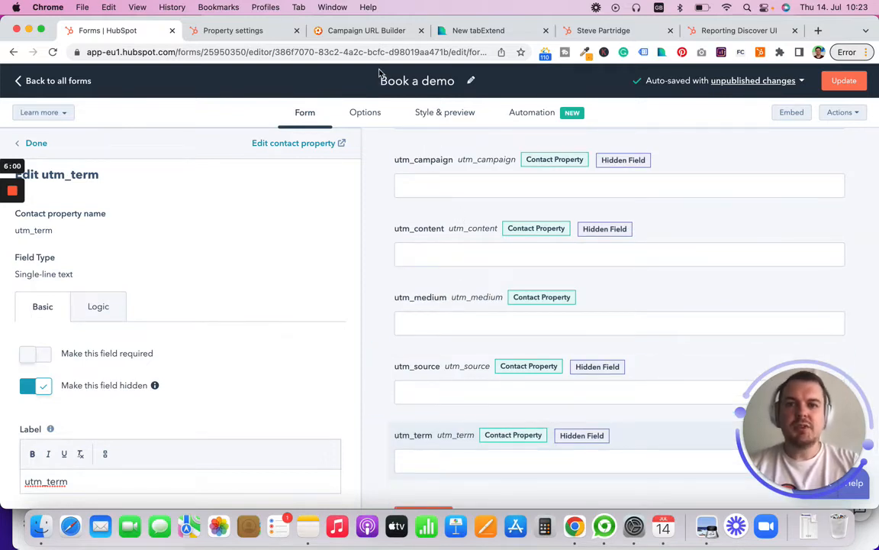
# Switch to the sample contact's record and examine which properties its About this contact section lists.
pyautogui.click(600, 31)
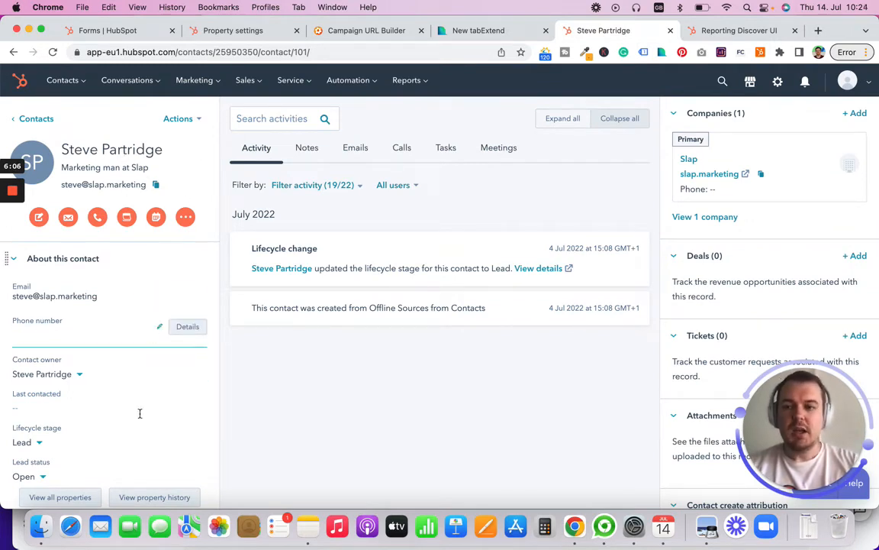
pyautogui.scroll(-1, 134, 438)
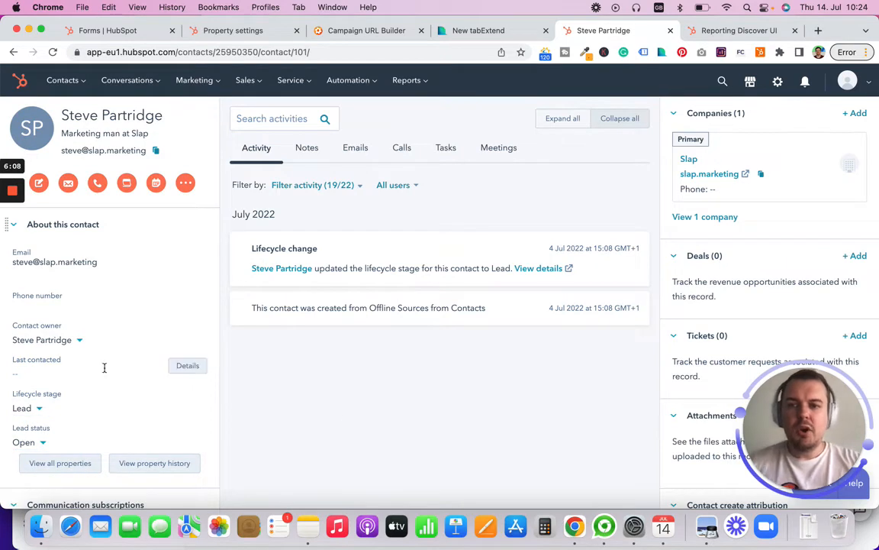
pyautogui.scroll(-2, 104, 368)
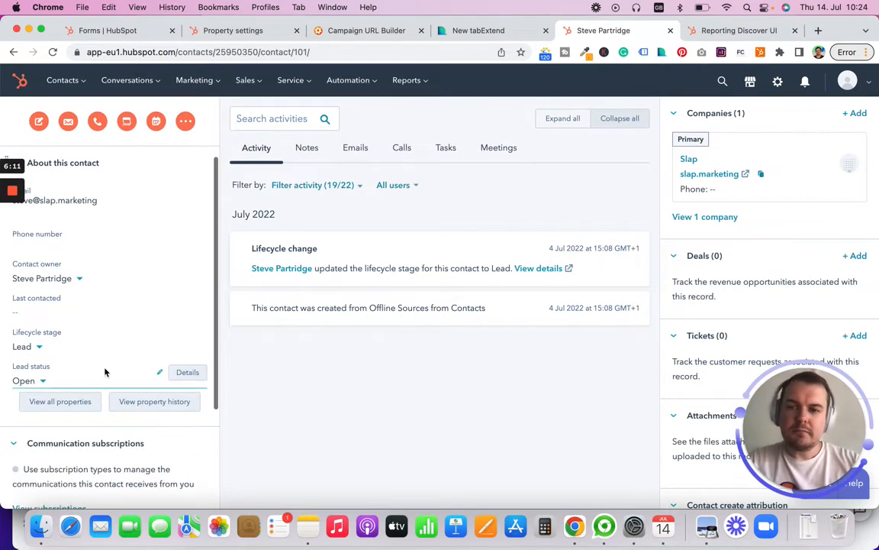
pyautogui.scroll(3, 104, 368)
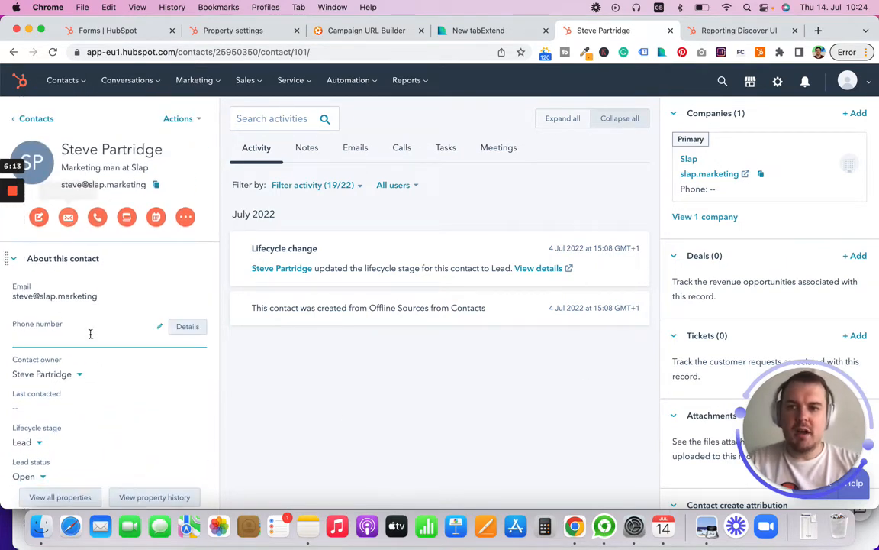
pyautogui.scroll(-3, 89, 334)
pyautogui.scroll(3, 90, 330)
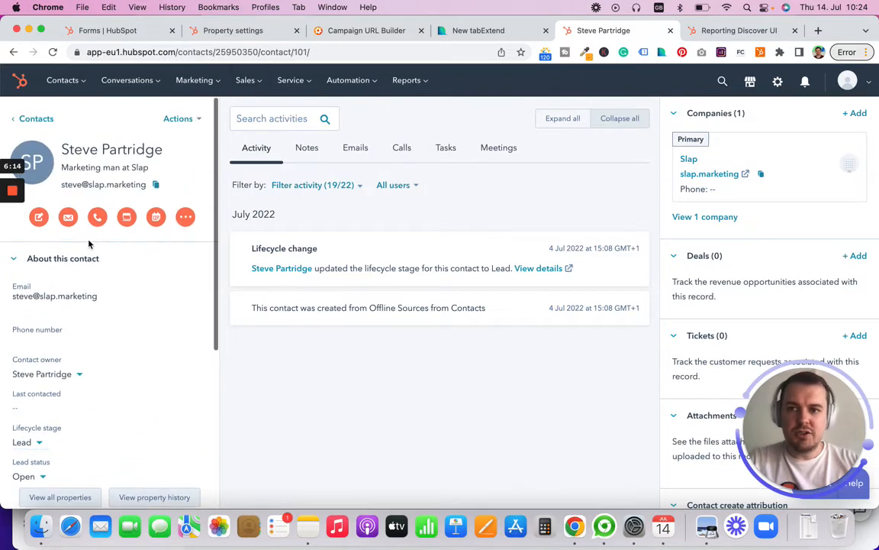
pyautogui.scroll(-3, 89, 244)
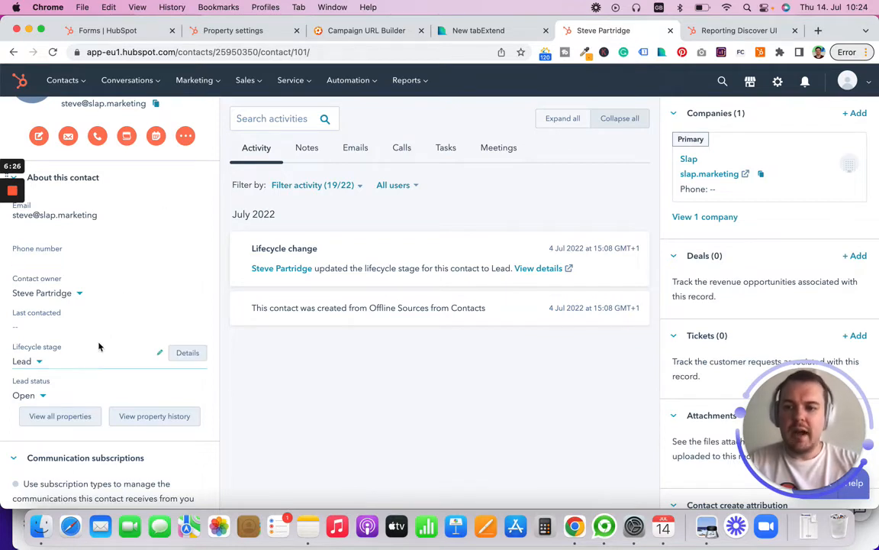
# Open the full property list for the contact and search it for "utm".
pyautogui.click(55, 416)
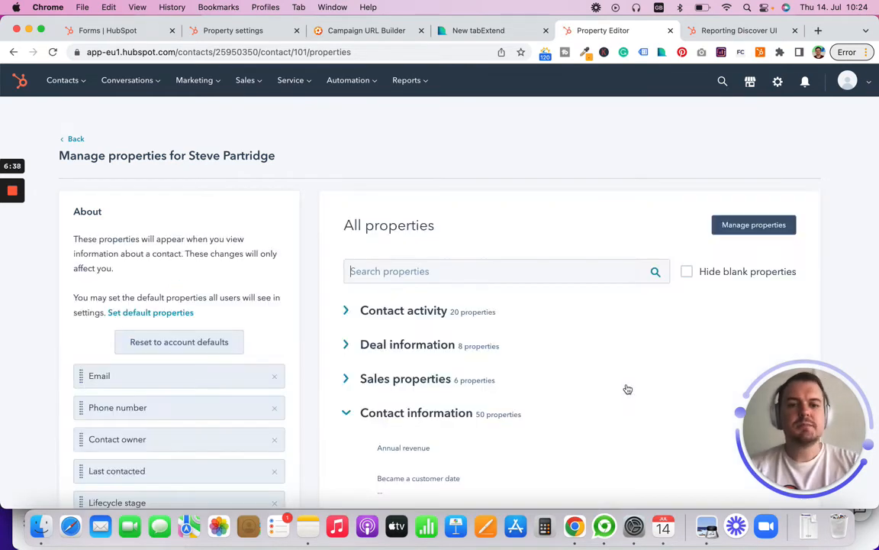
pyautogui.write('utm')
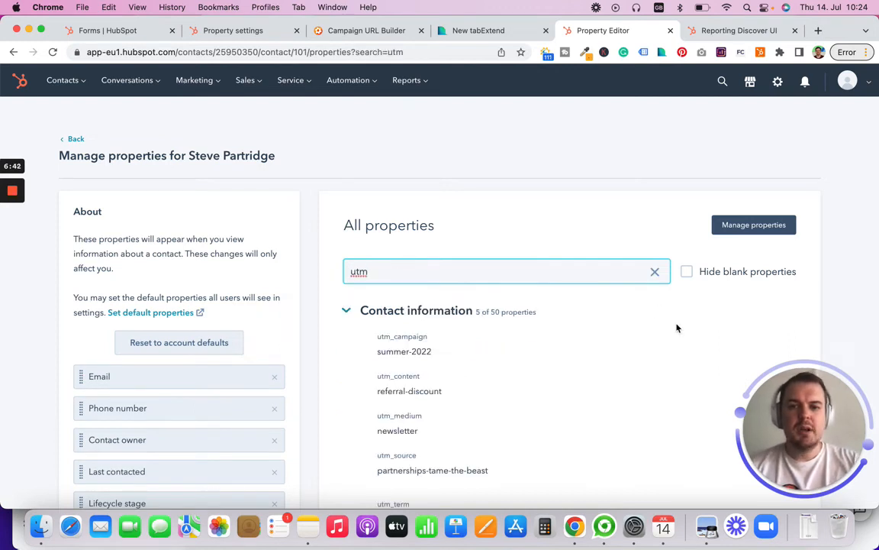
pyautogui.scroll(-2, 676, 328)
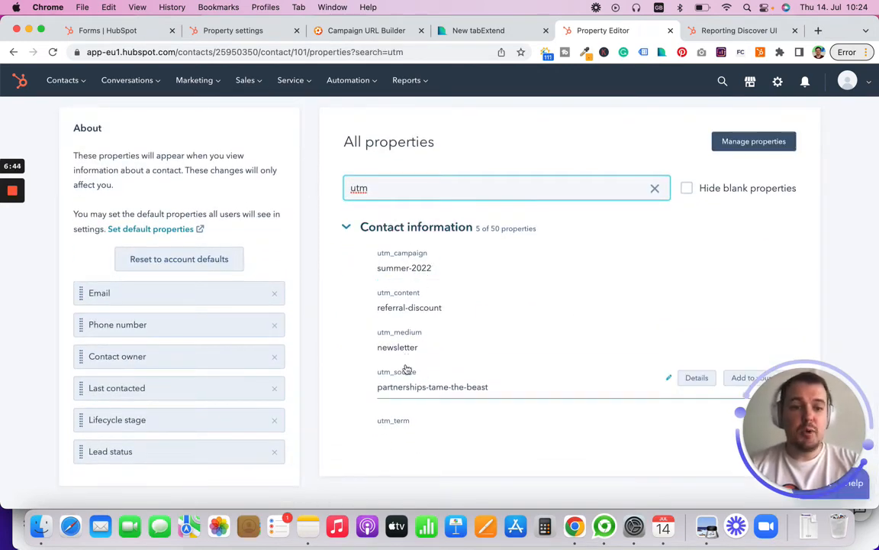
# Add utm_campaign, utm_content, utm_medium, utm_source and utm_term to the contact property view, and return to the contact record.
pyautogui.click(759, 260)
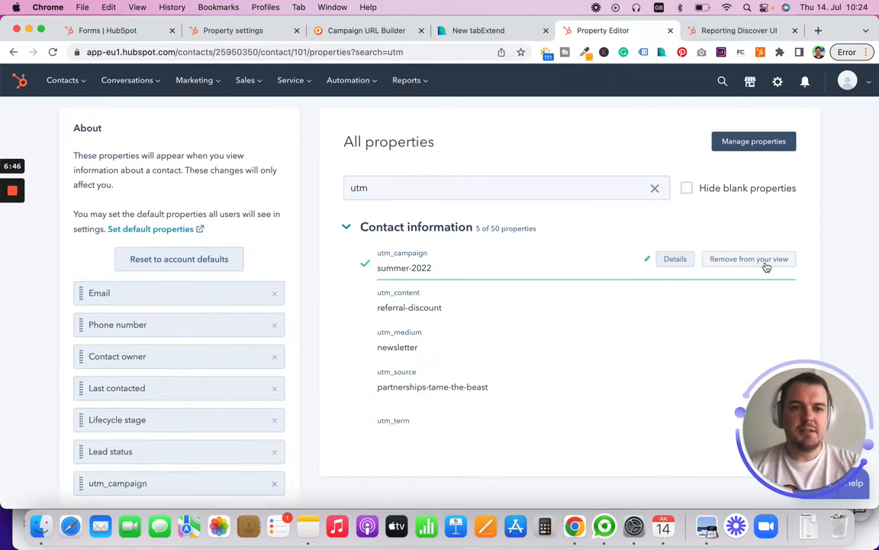
pyautogui.click(761, 302)
pyautogui.scroll(-1, 761, 306)
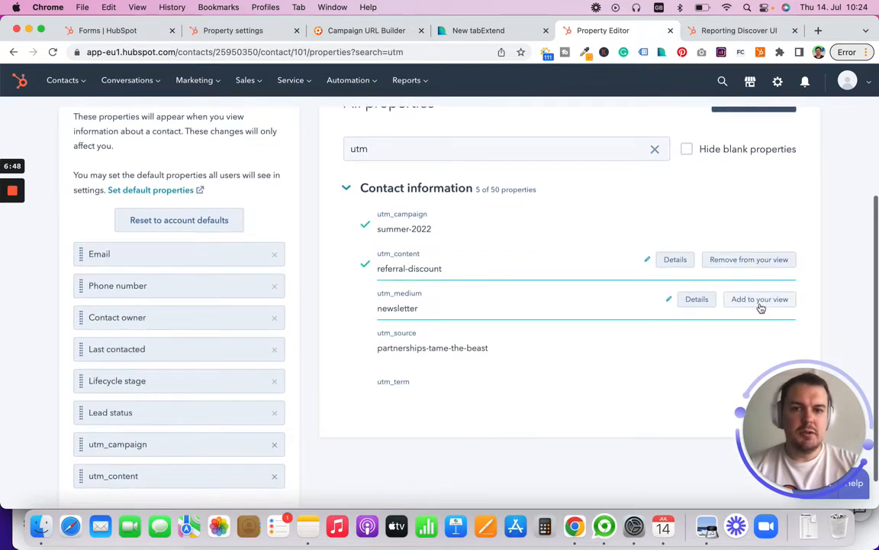
pyautogui.click(760, 302)
pyautogui.click(756, 340)
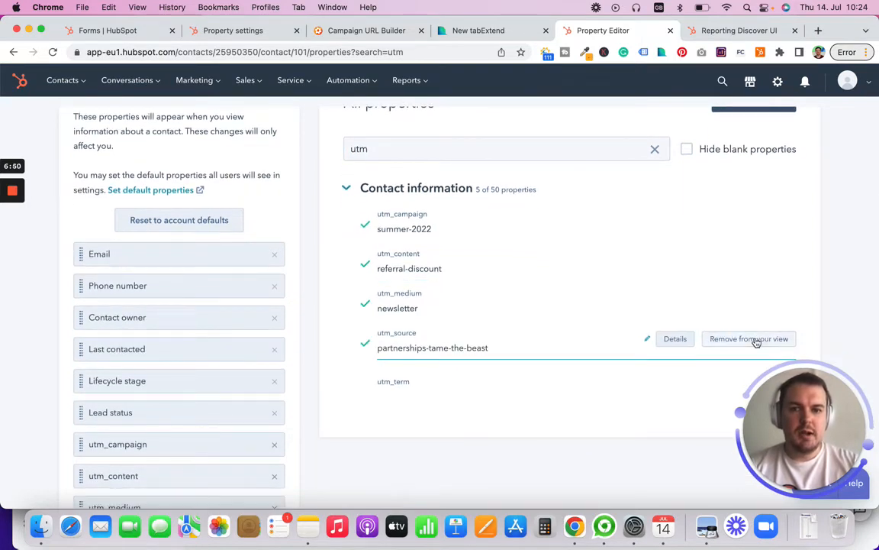
pyautogui.scroll(-1, 756, 342)
pyautogui.click(759, 341)
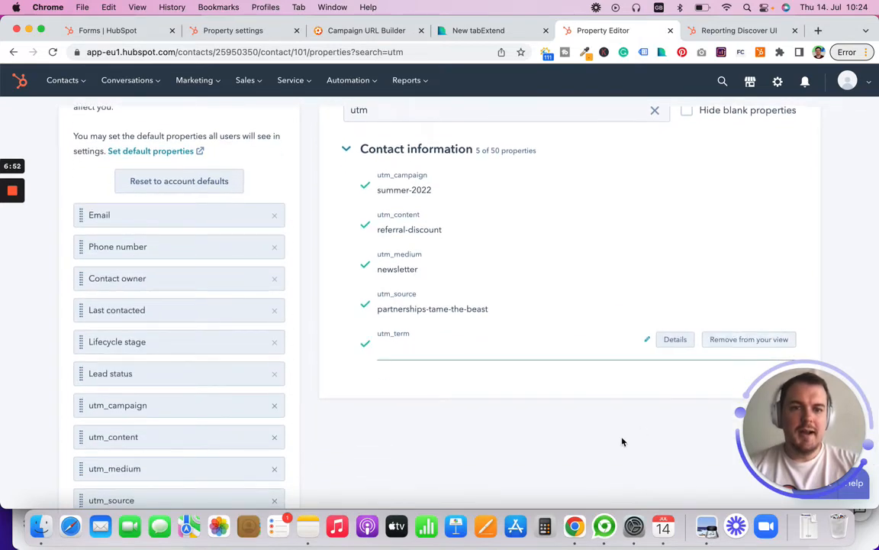
pyautogui.scroll(4, 245, 295)
pyautogui.click(75, 139)
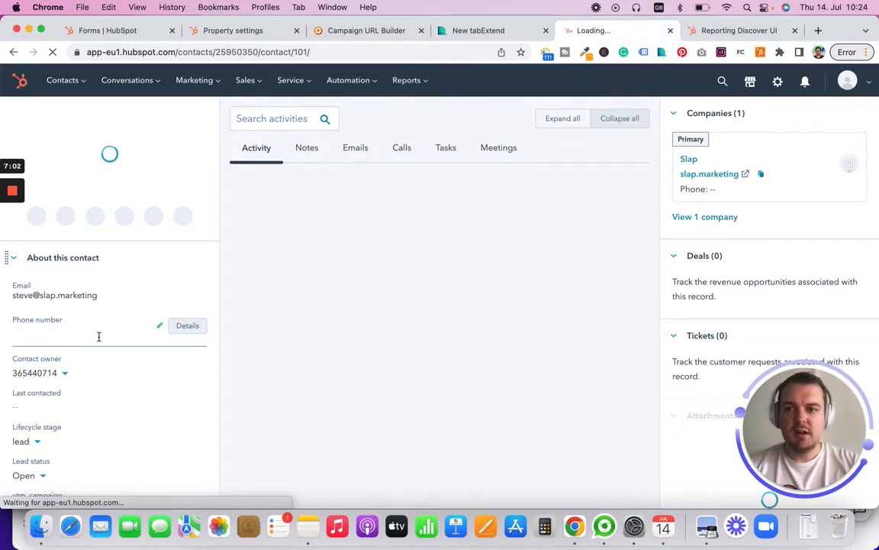
# Examine the UTM values in the contact's About this contact section, highlighting the full utm_source value.
pyautogui.scroll(-2, 93, 393)
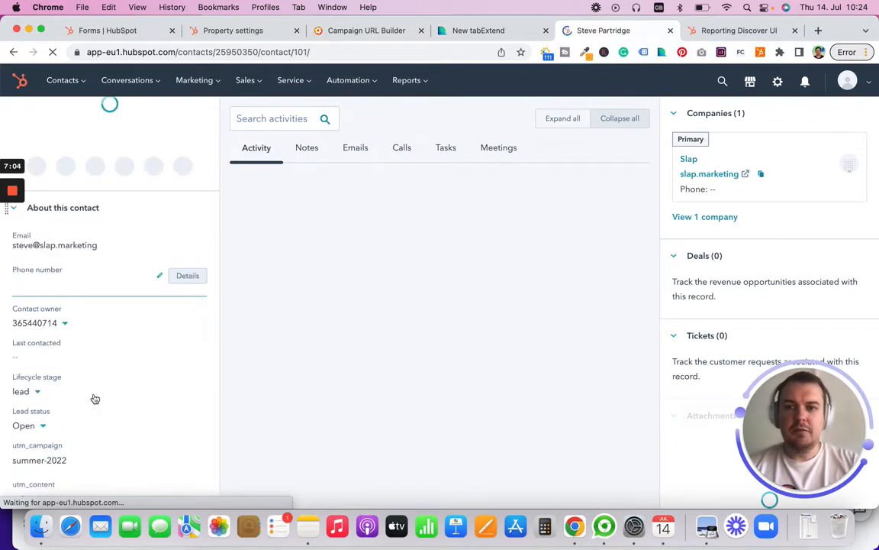
pyautogui.scroll(-5, 93, 397)
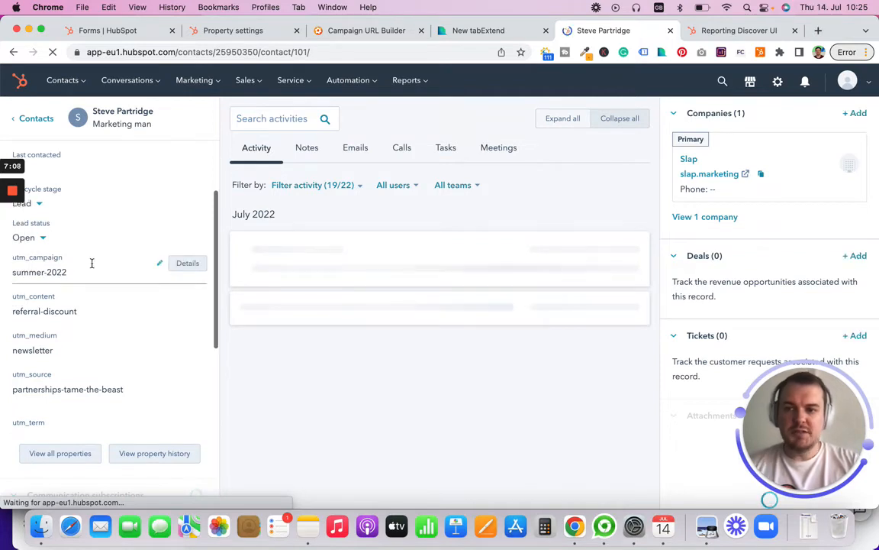
pyautogui.scroll(2, 92, 264)
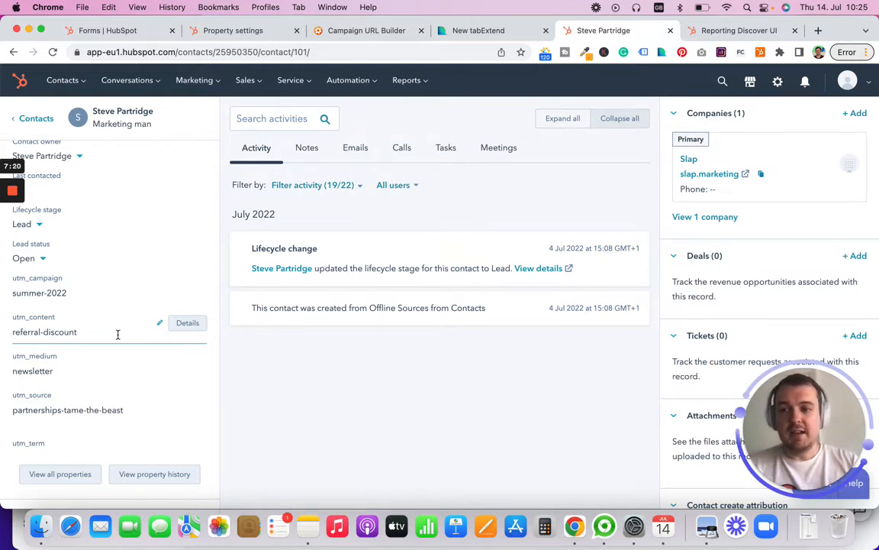
pyautogui.click(70, 372)
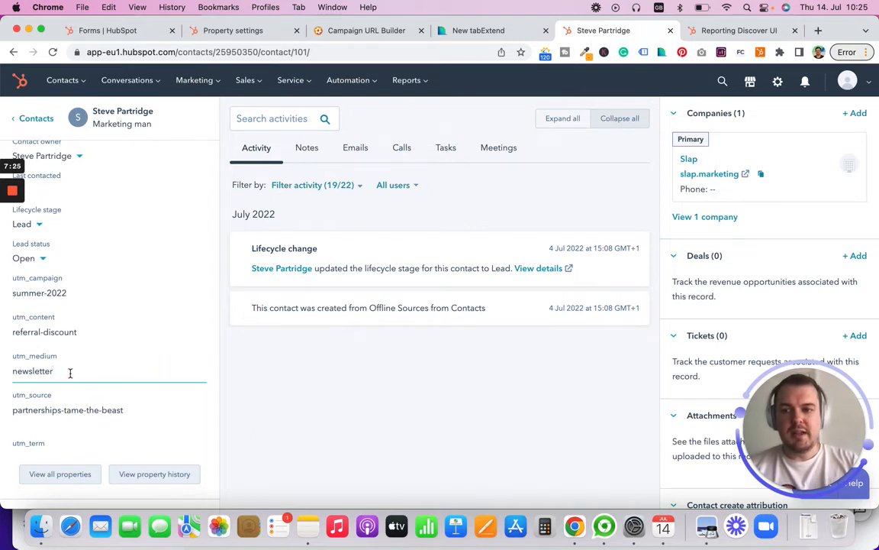
pyautogui.doubleClick(74, 412)
pyautogui.click(122, 410)
pyautogui.doubleClick(113, 410)
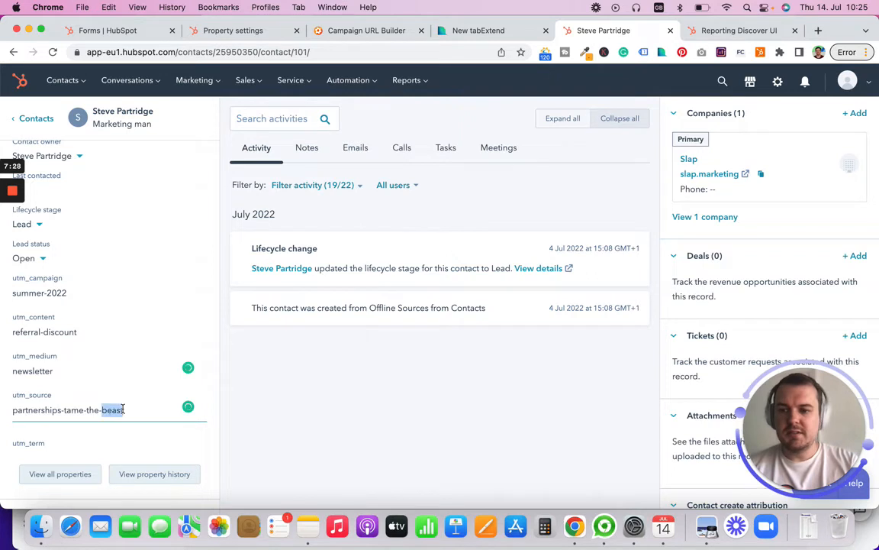
pyautogui.tripleClick(131, 410)
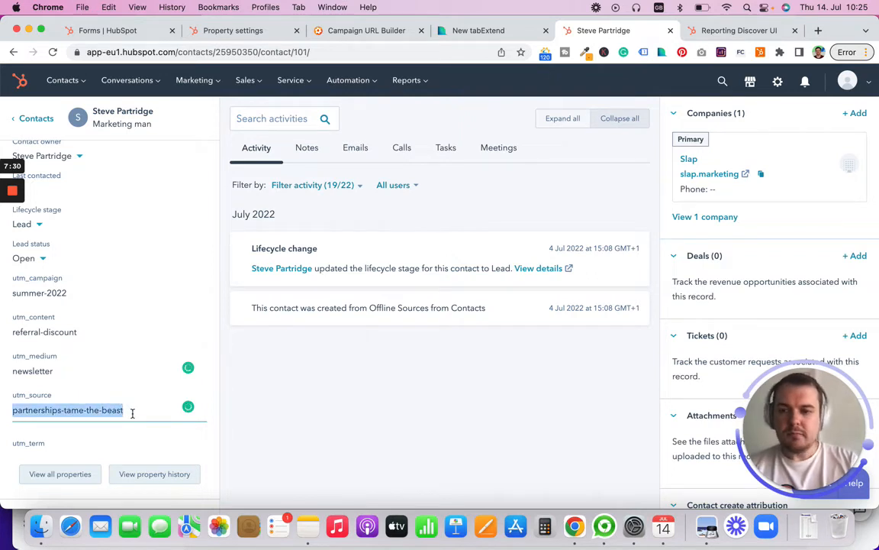
# Review the contact's details again from the header to utm_term, and clear the highlight on the utm_source value.
pyautogui.scroll(3, 132, 413)
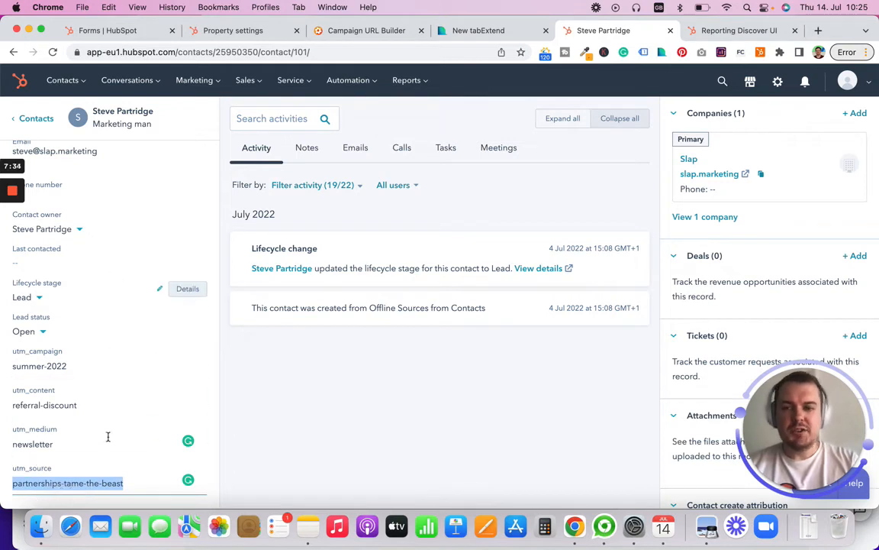
pyautogui.scroll(5, 75, 353)
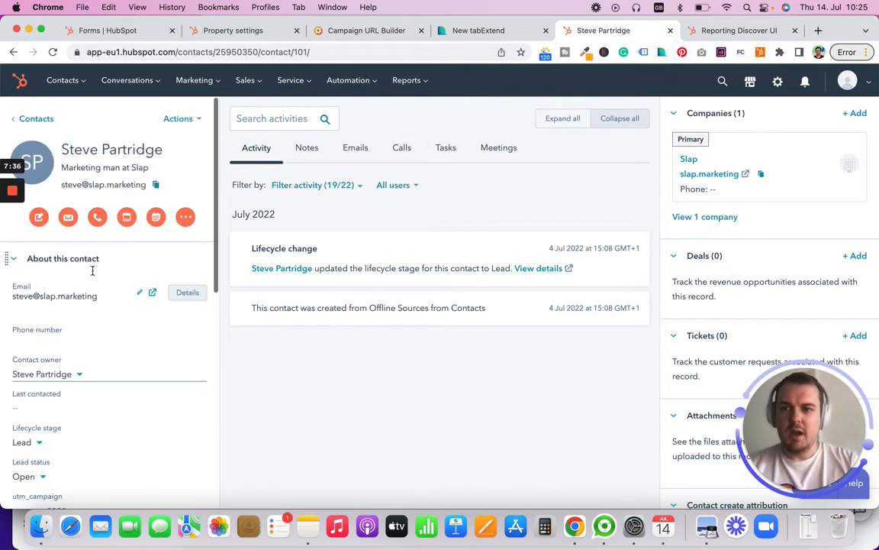
pyautogui.scroll(-10, 62, 389)
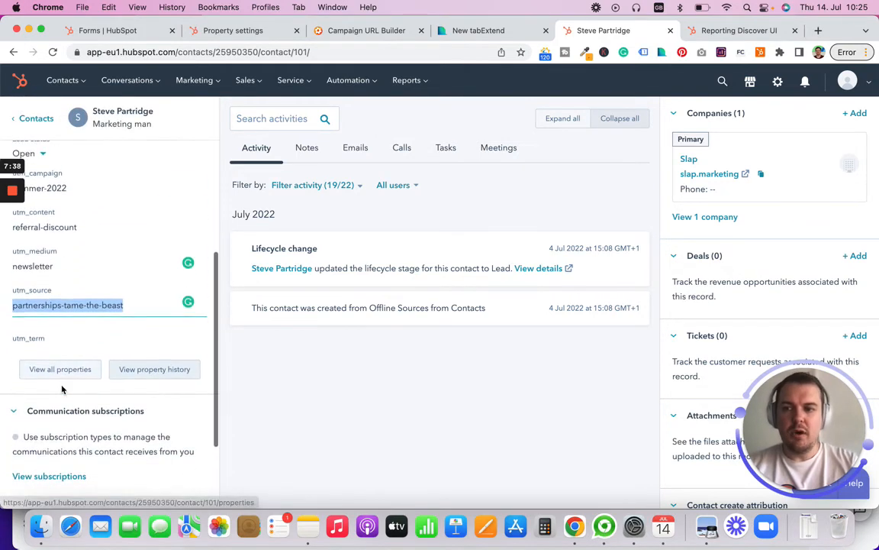
pyautogui.scroll(3, 61, 389)
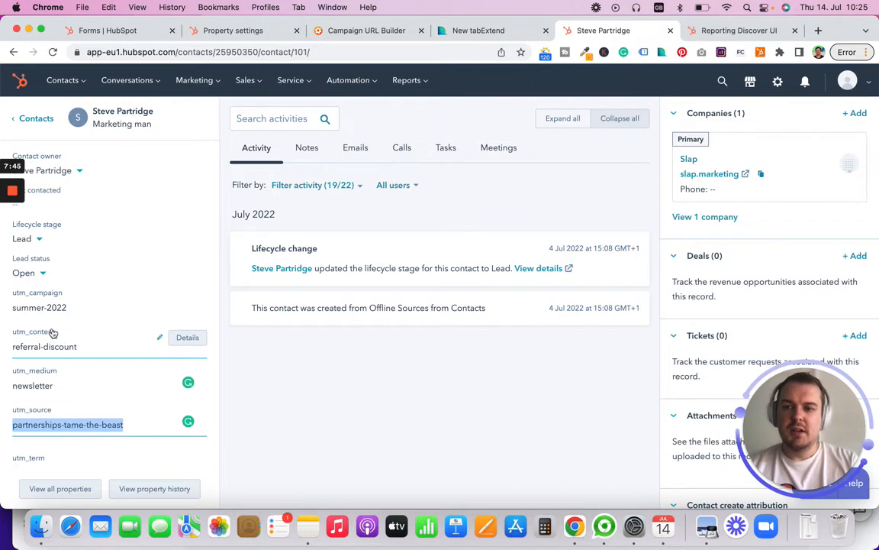
pyautogui.click(151, 429)
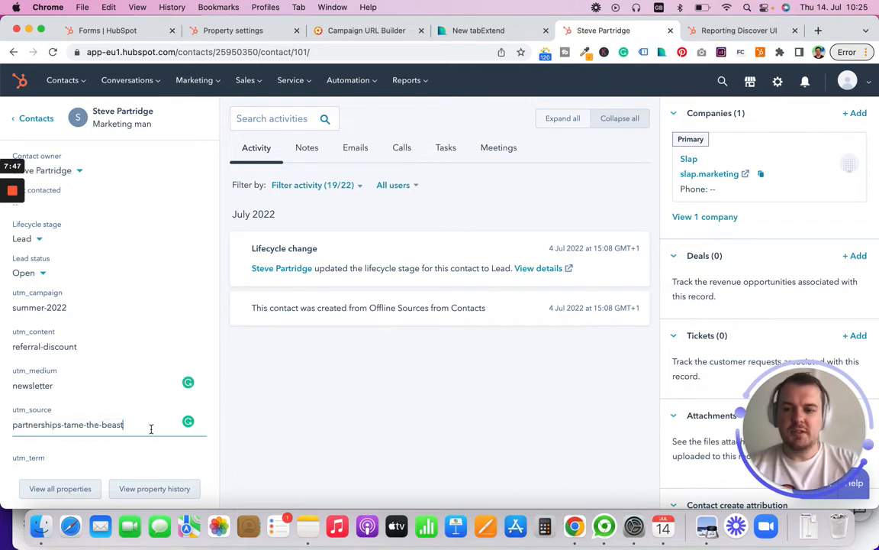
pyautogui.scroll(6, 151, 429)
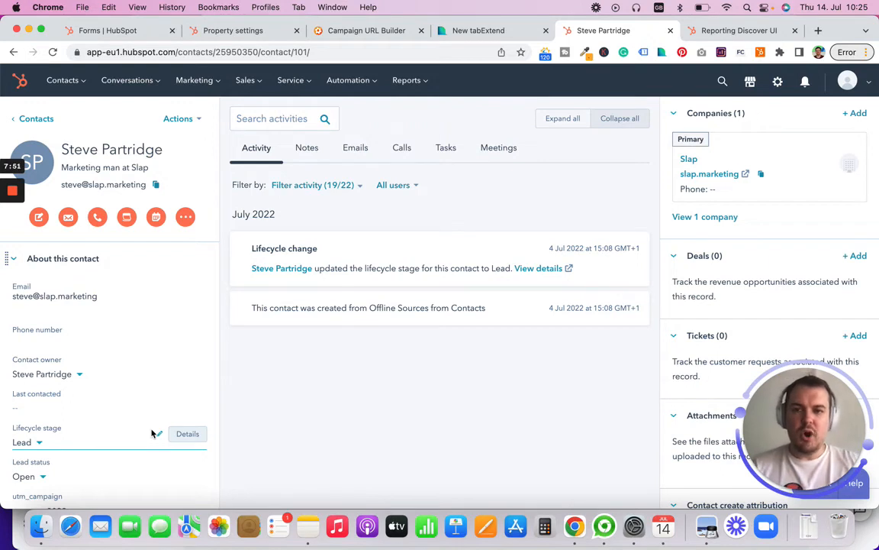
# Switch to the Activity of recently created contacts report and examine its date range and utm_source contact filter.
pyautogui.click(710, 31)
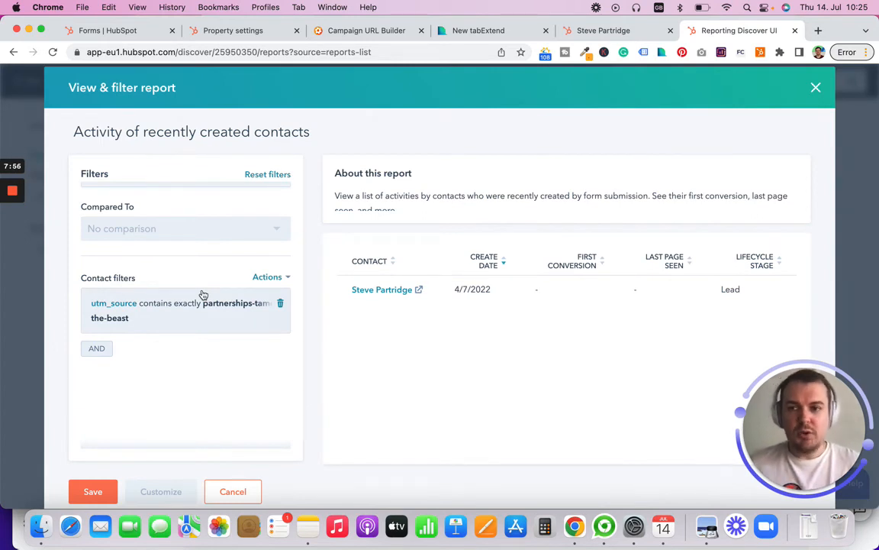
pyautogui.scroll(3, 202, 293)
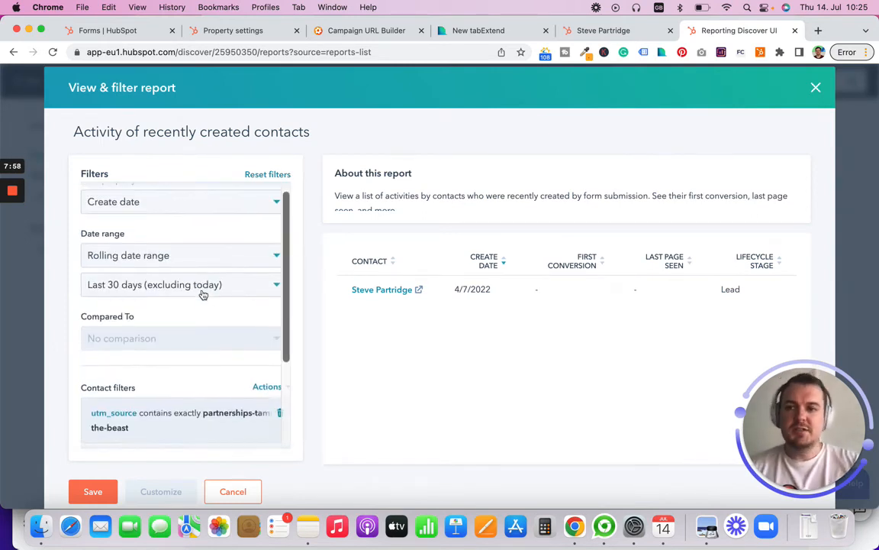
pyautogui.scroll(-1, 191, 392)
pyautogui.scroll(-3, 192, 392)
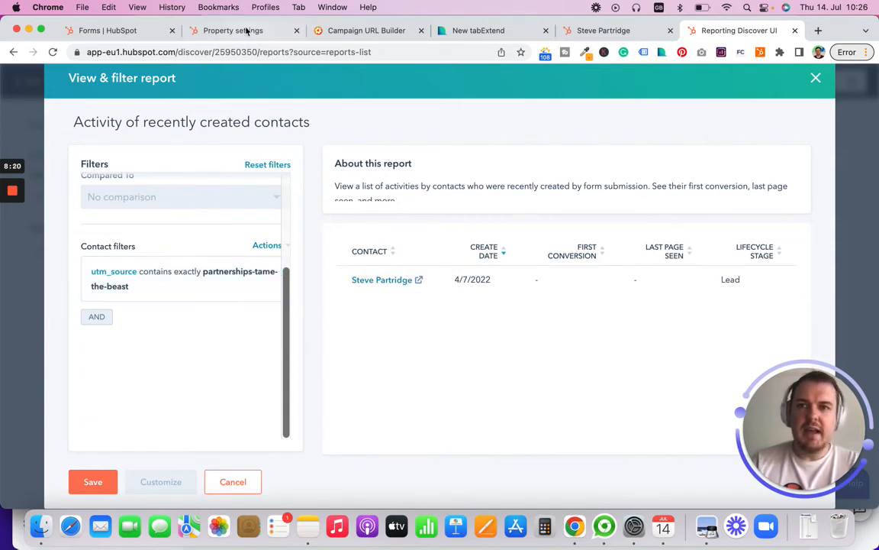
# Examine the UTM values on the contact record, highlighting the utm_content value, and return to the report.
pyautogui.click(574, 29)
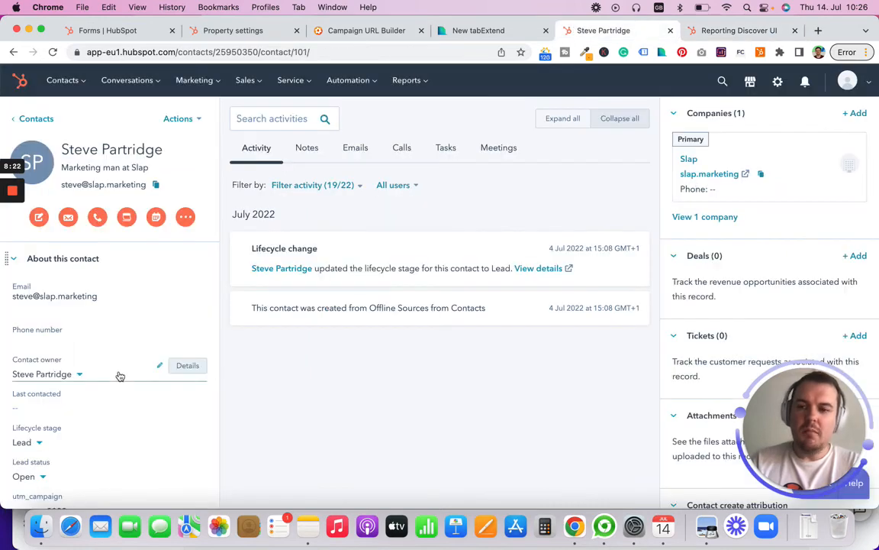
pyautogui.scroll(-4, 118, 374)
pyautogui.click(55, 397)
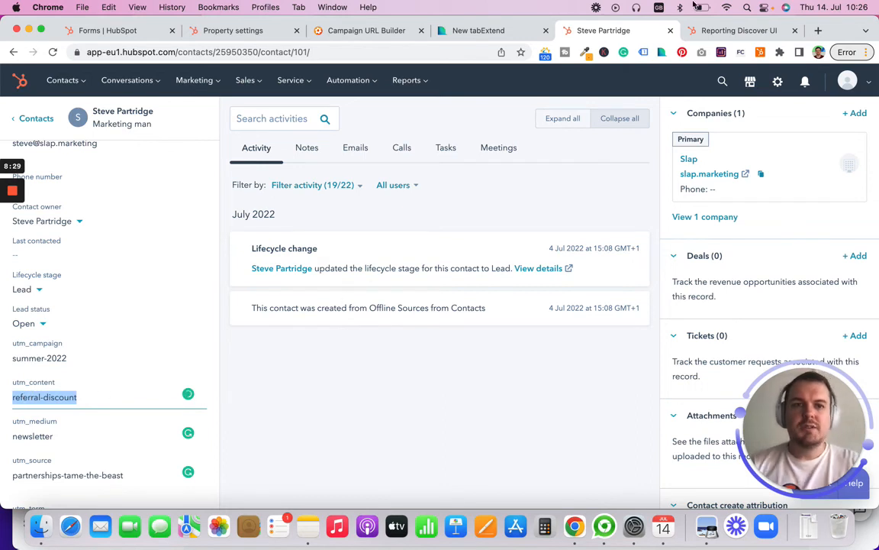
pyautogui.click(713, 30)
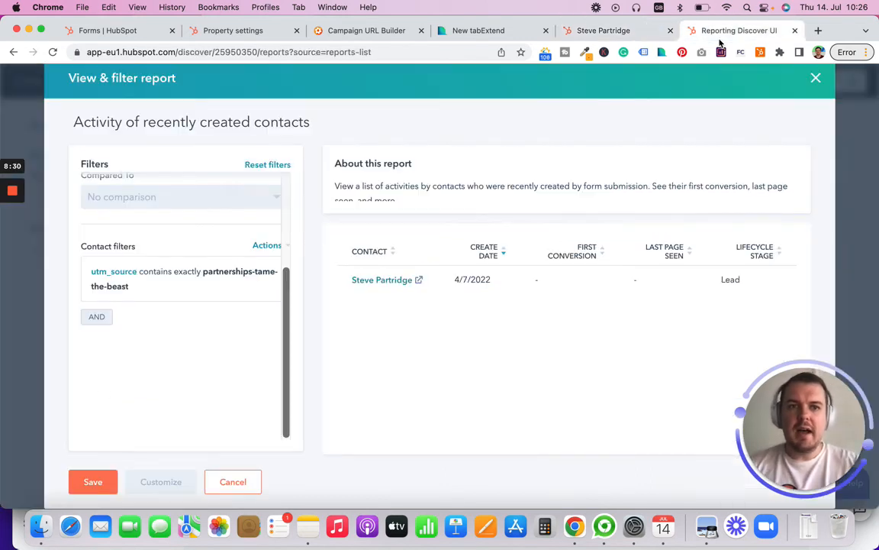
# Start an additional AND contact filter in the report, searching the contact properties for utm and choosing utm_source.
pyautogui.click(99, 317)
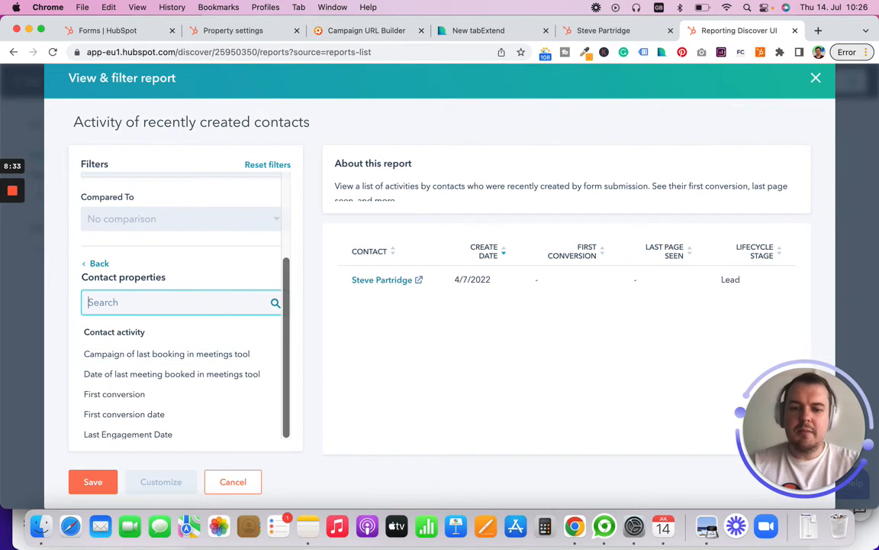
pyautogui.write('utm')
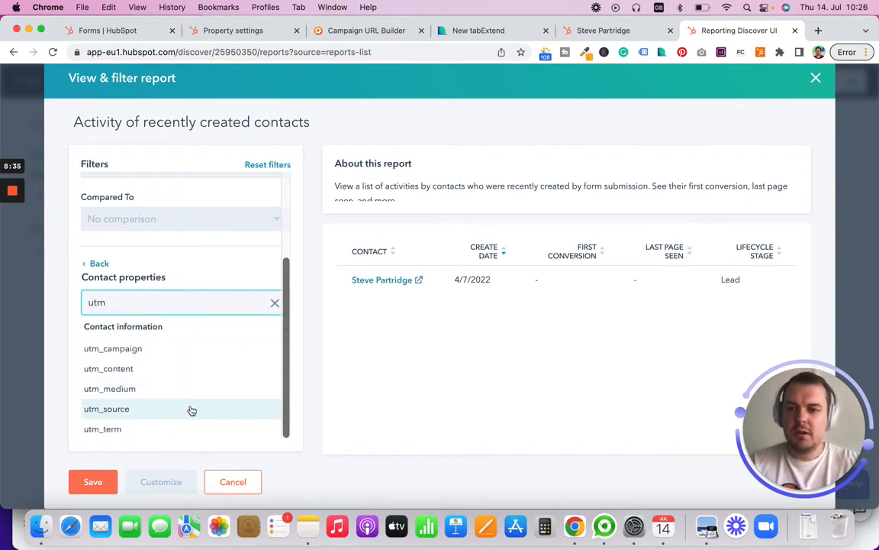
pyautogui.click(191, 411)
# Copy the utm_medium value newsletter from the contact record and return to the report filters.
pyautogui.click(603, 30)
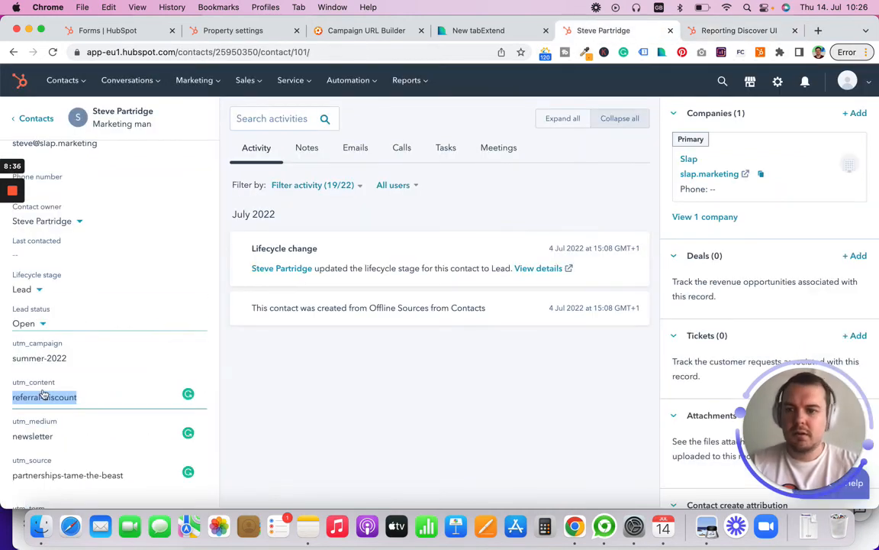
pyautogui.doubleClick(45, 436)
pyautogui.press('super+c')
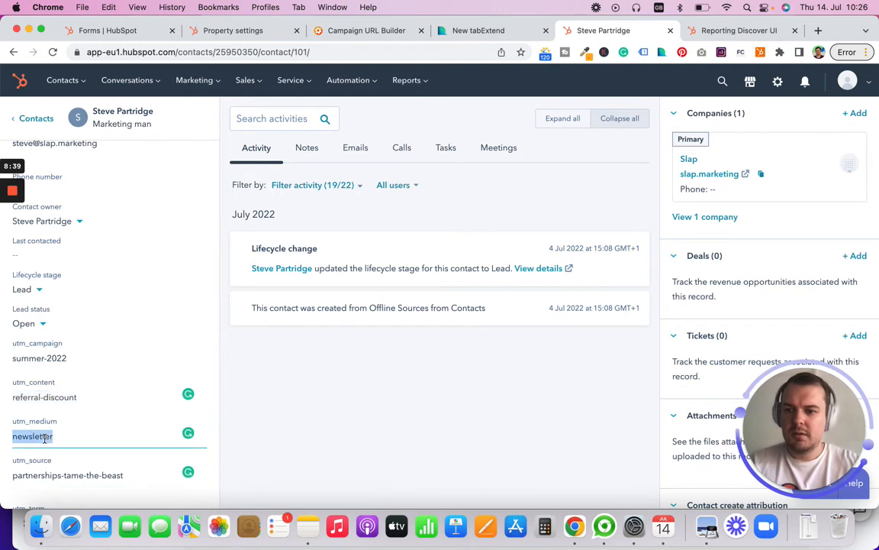
pyautogui.click(710, 31)
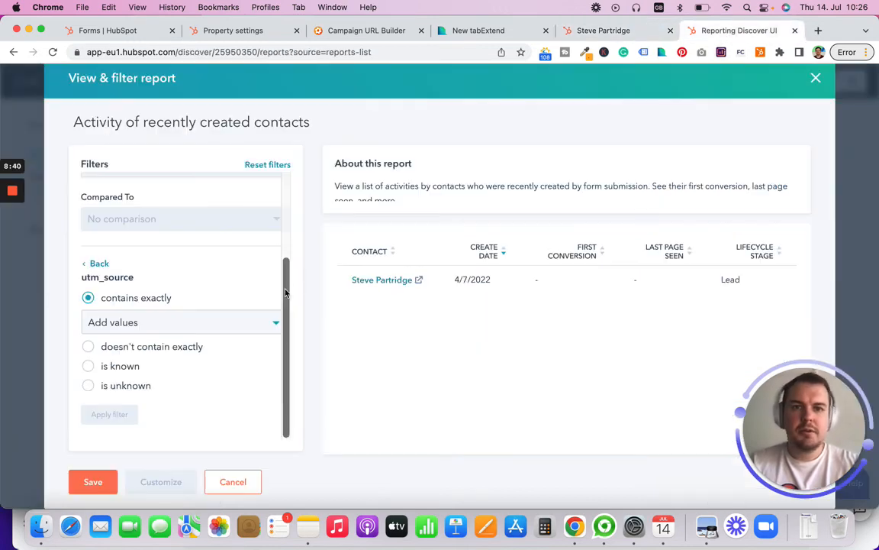
# Switch the new filter's property to utm_medium, apply it as contains exactly newsletter, and delete the existing utm_source filter.
pyautogui.click(91, 262)
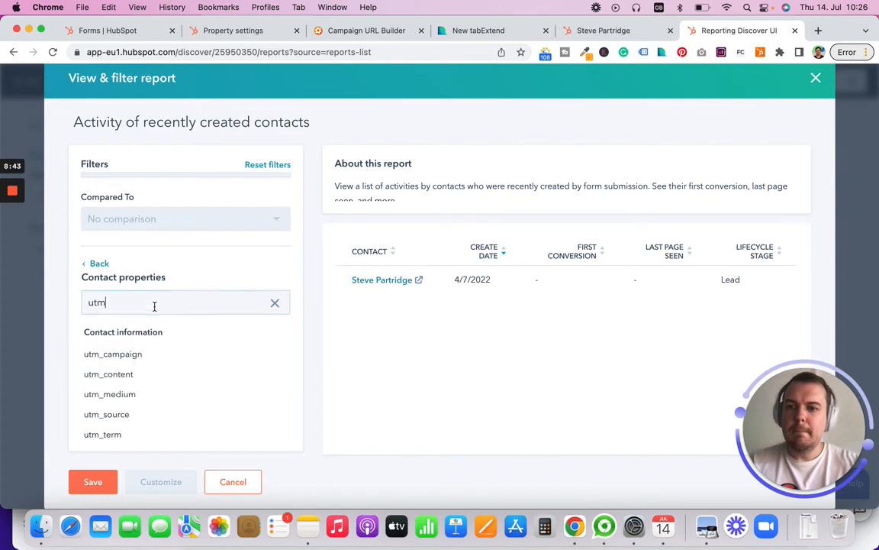
pyautogui.click(120, 394)
pyautogui.click(184, 323)
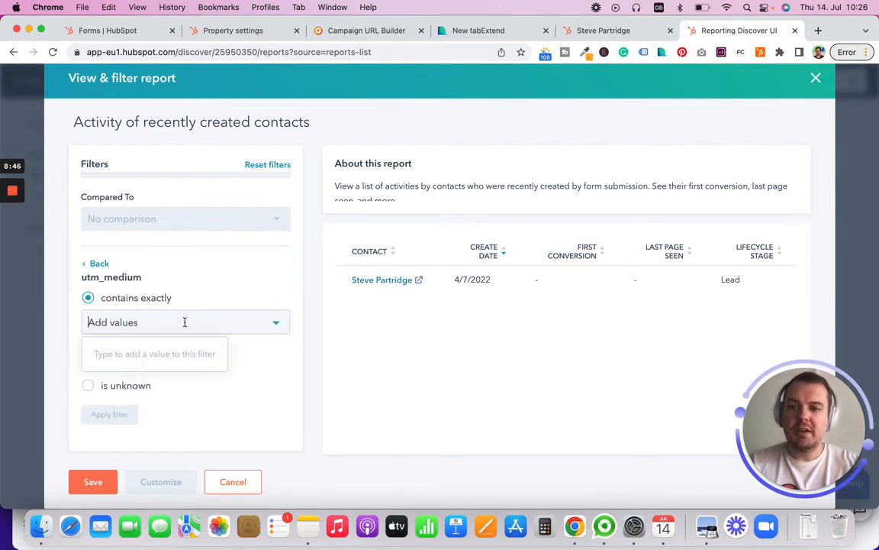
pyautogui.press('super+v')
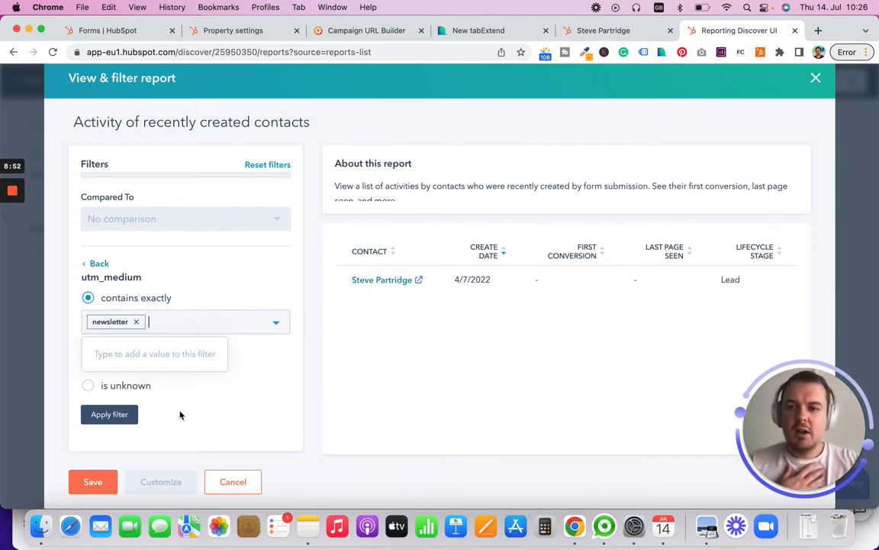
pyautogui.write('\\')
pyautogui.press('BackSpace')
pyautogui.click(122, 416)
pyautogui.click(123, 416)
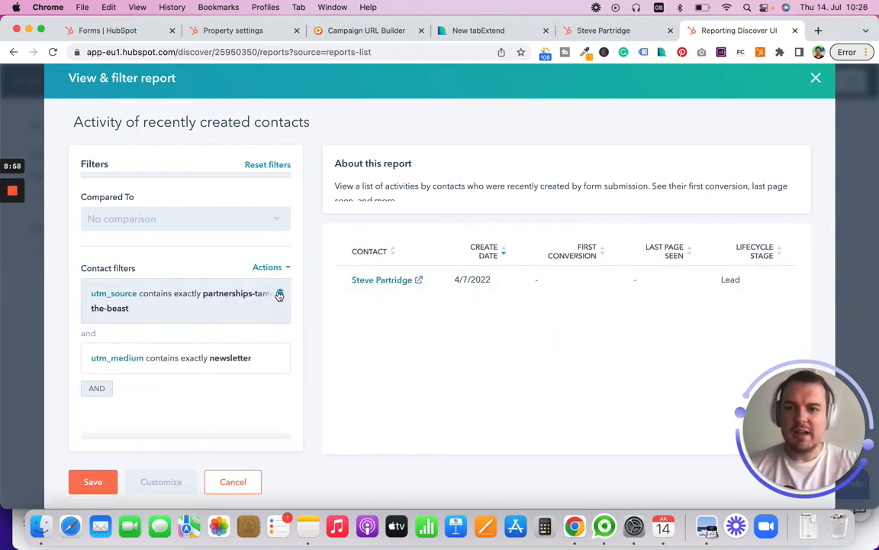
pyautogui.click(279, 291)
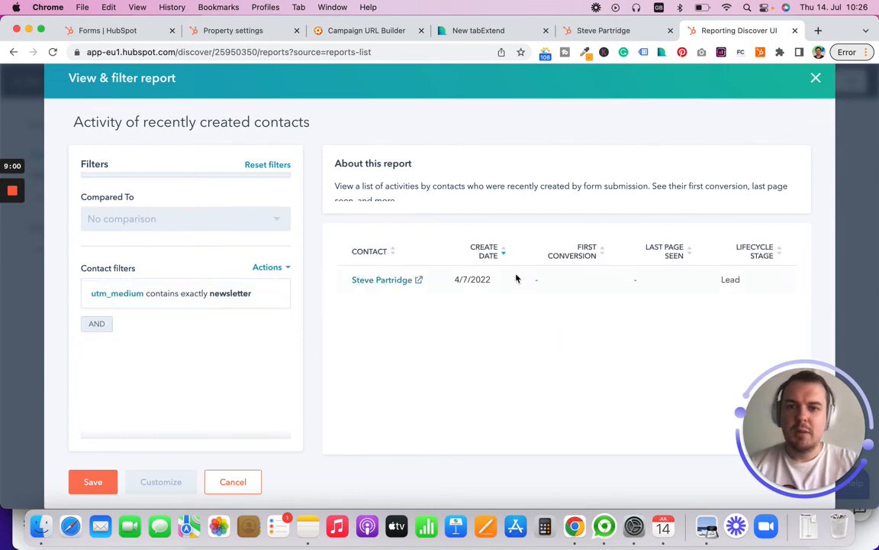